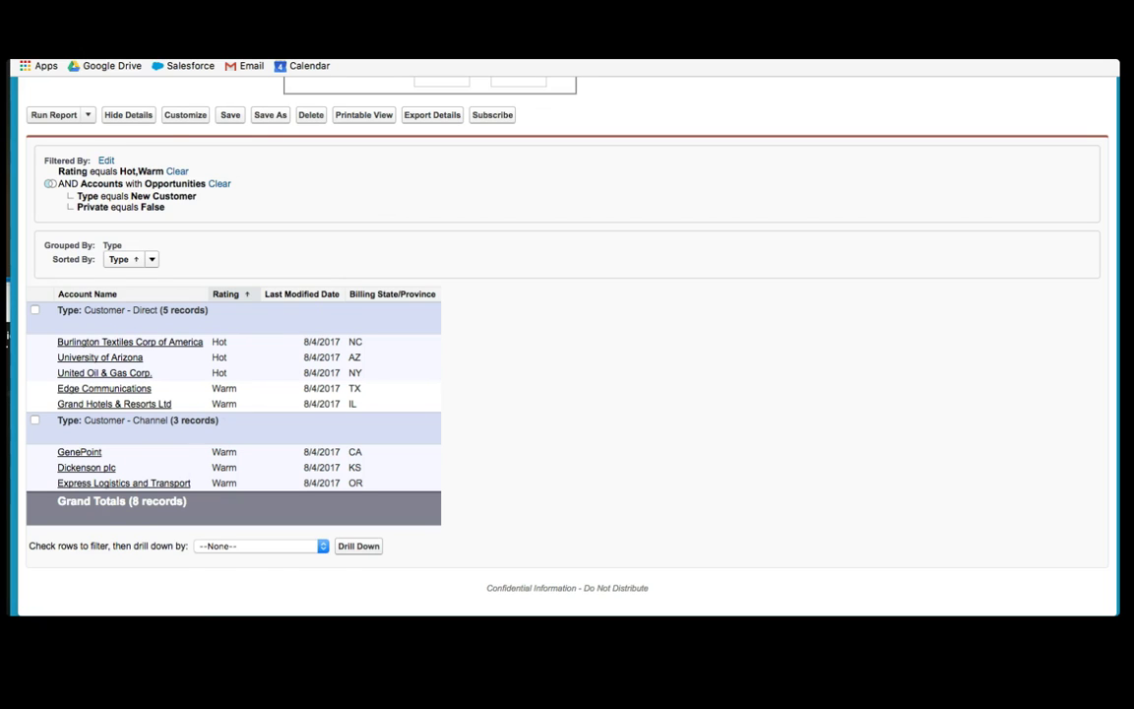
Switch to the Google Docs request and review the required report, its objects and the note about running a cross filter
key("ctrl+Tab")
scroll(474, 302, "up", 1)
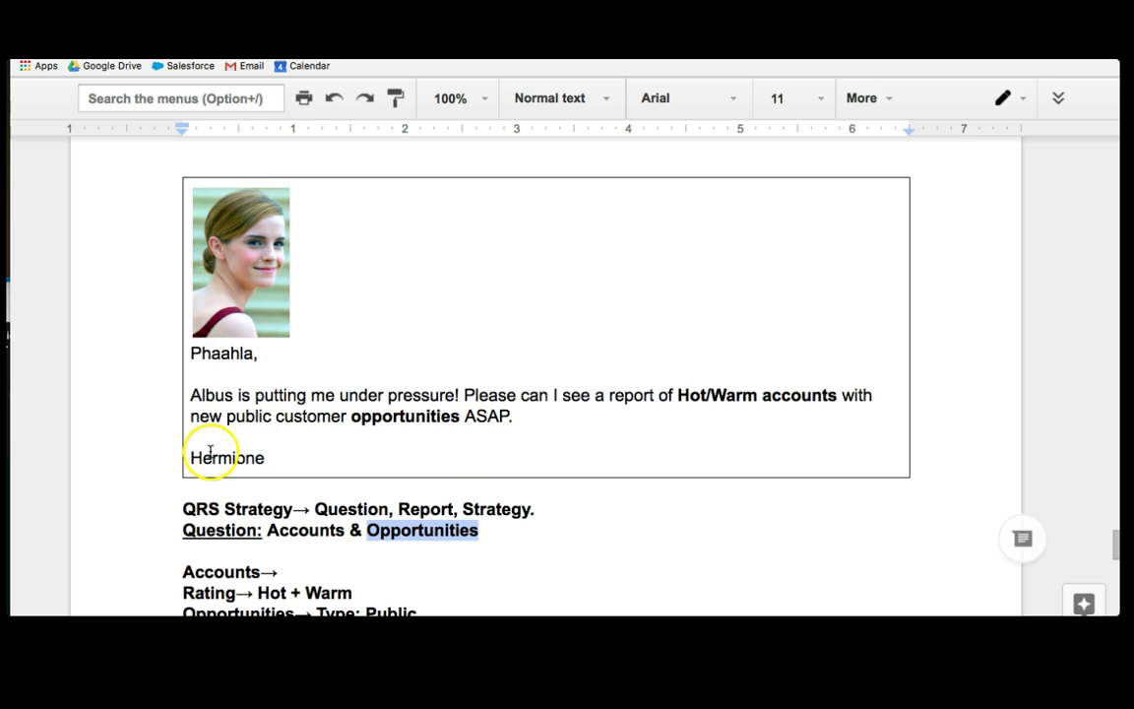
scroll(232, 478, "down", 3)
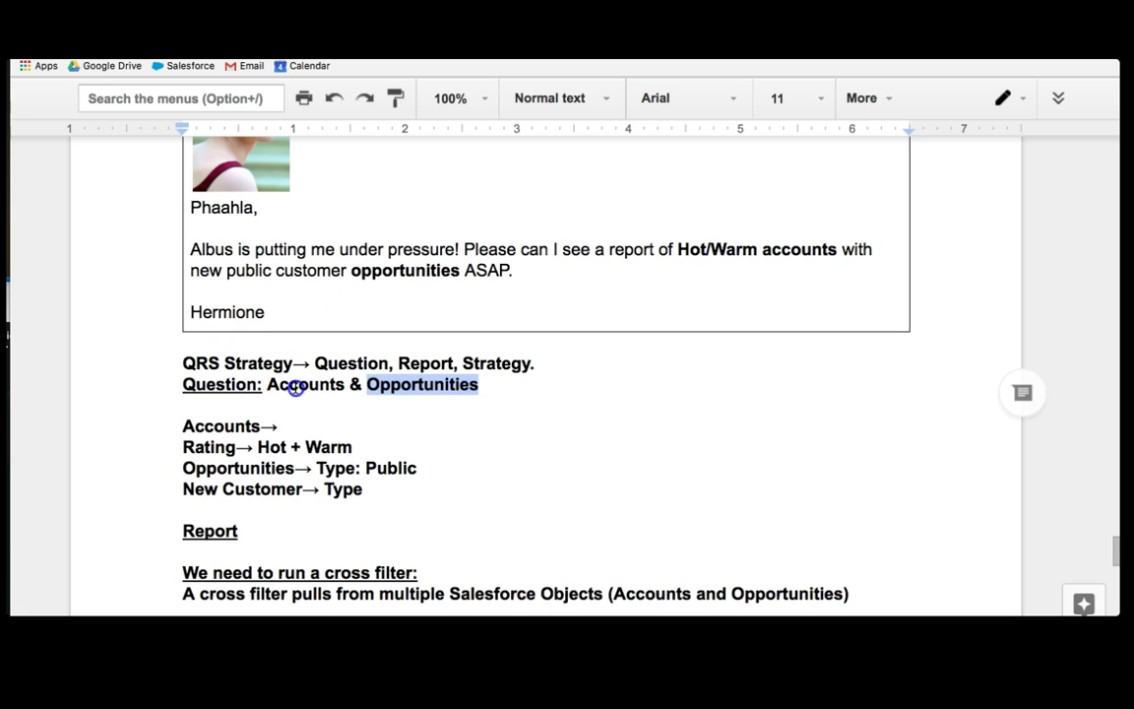
left_click(298, 387)
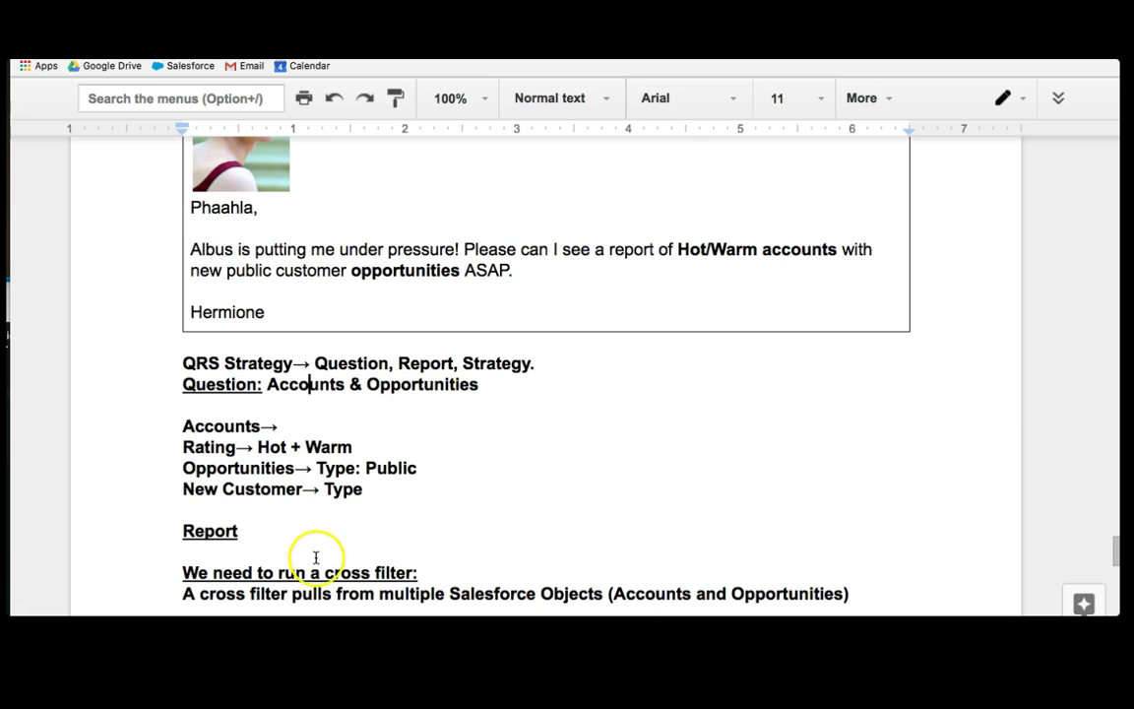
left_click(254, 573)
left_click_drag(417, 573, 189, 573)
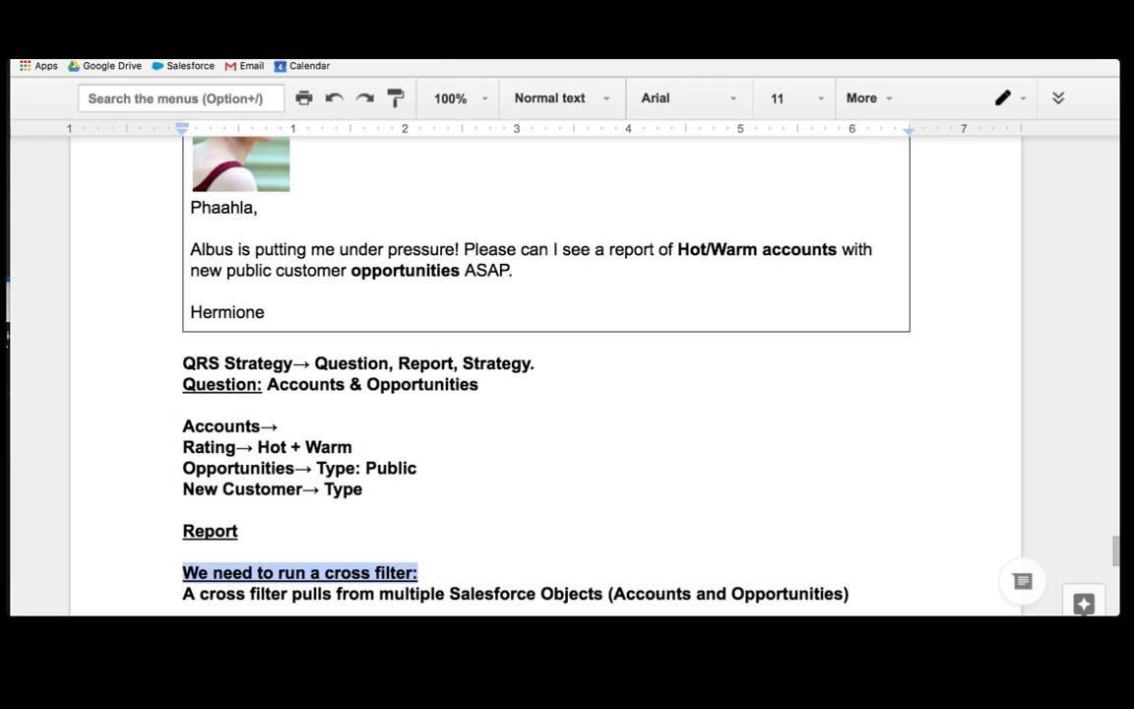
Return to the finished Salesforce report and examine its Accounts with Opportunities cross filter and the Type and Private conditions
key("ctrl+Tab")
scroll(299, 266, "up", 2)
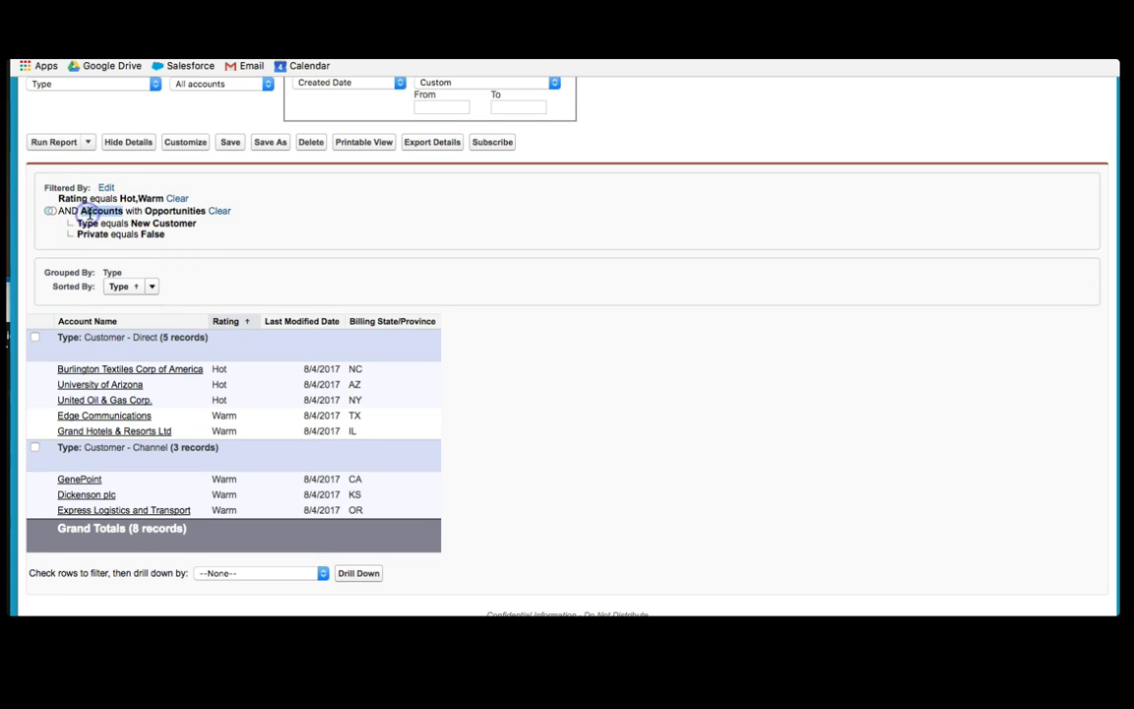
double_click(171, 211)
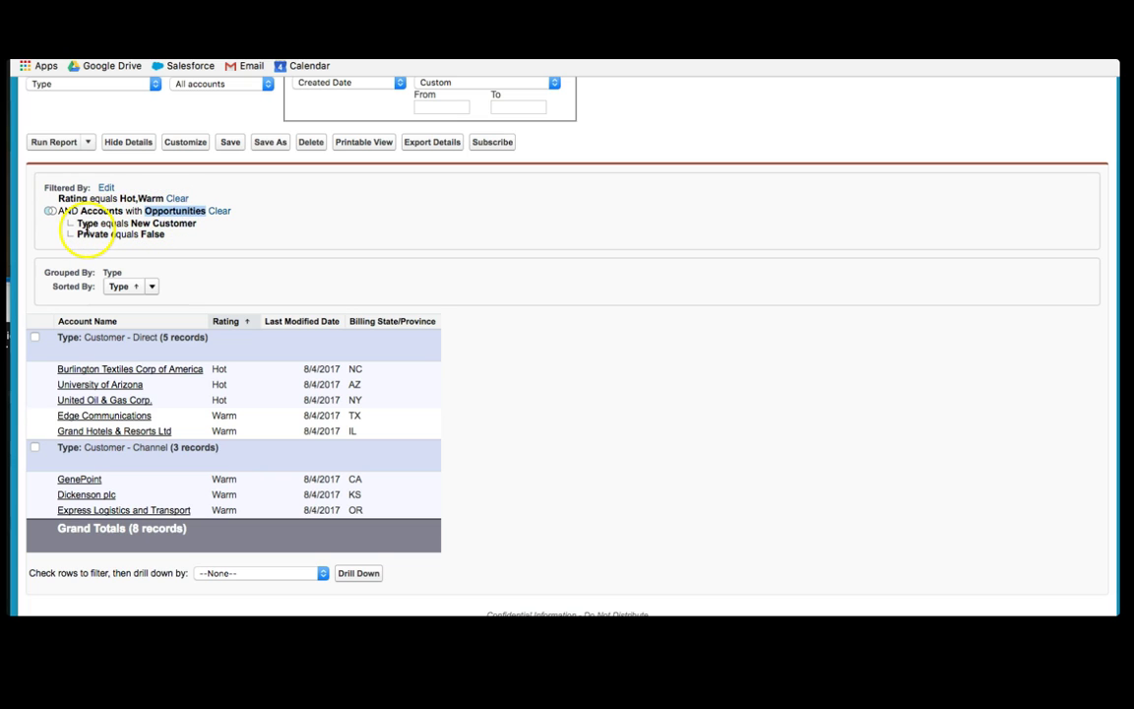
left_click(85, 228)
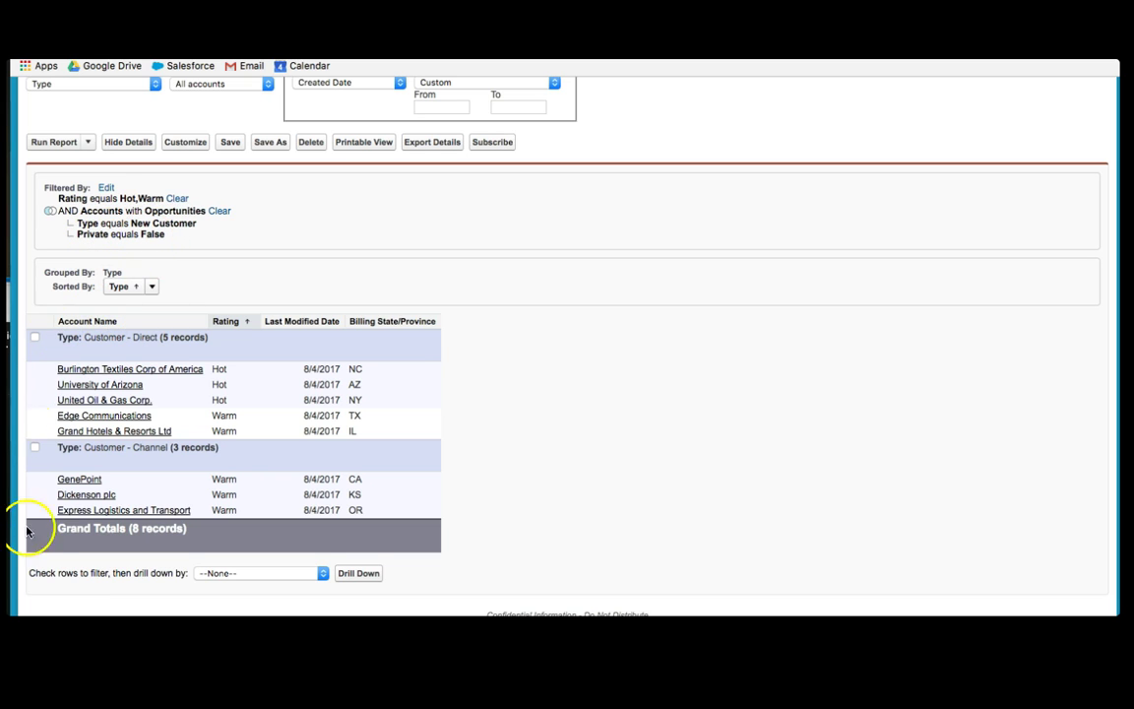
Open the finished report for customizing and examine its report type, Rating filter and Opportunities cross filter
left_click(189, 143)
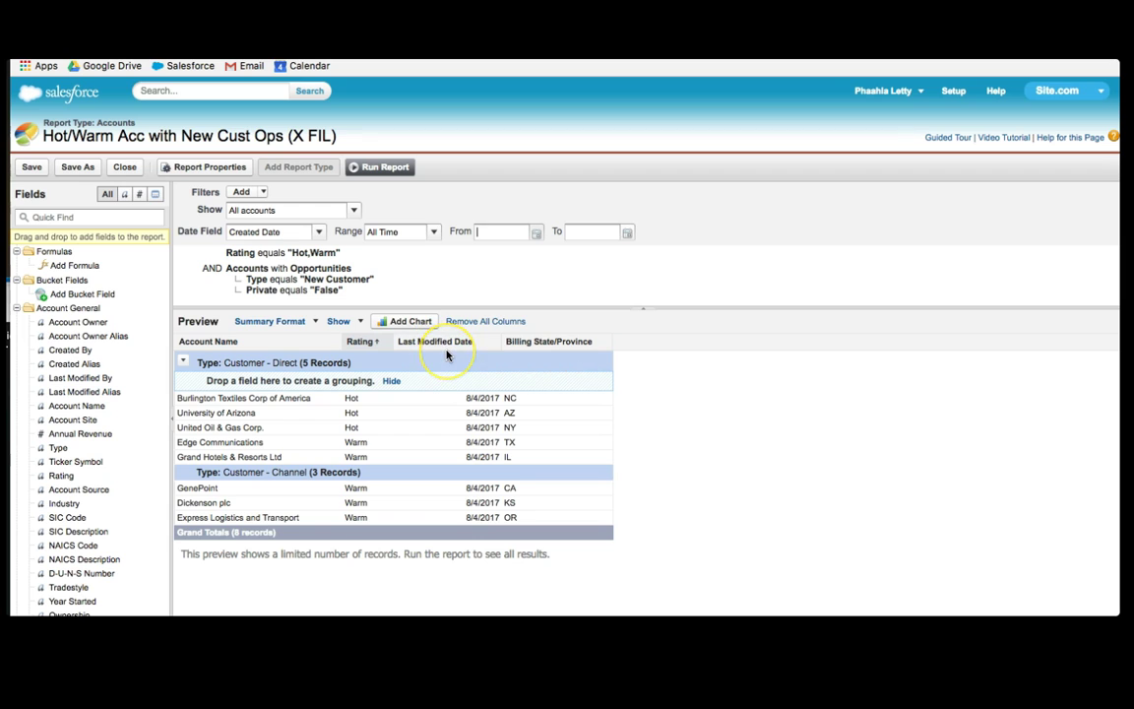
left_click(108, 194)
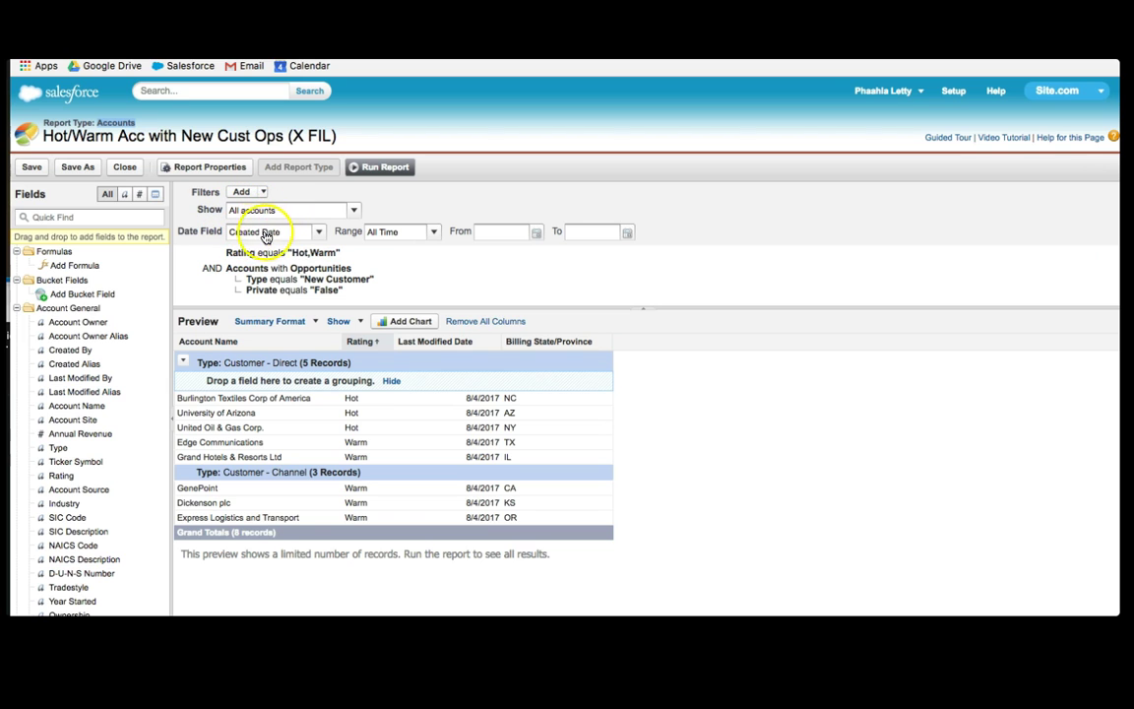
mouse_move(393, 253)
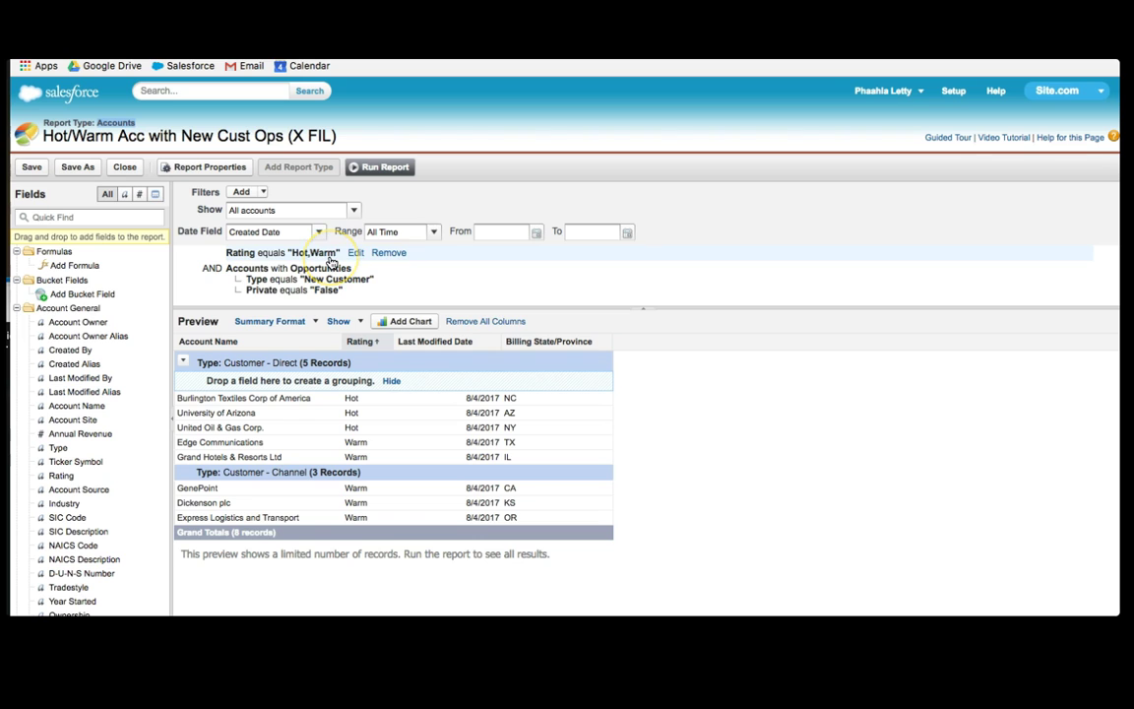
mouse_move(327, 274)
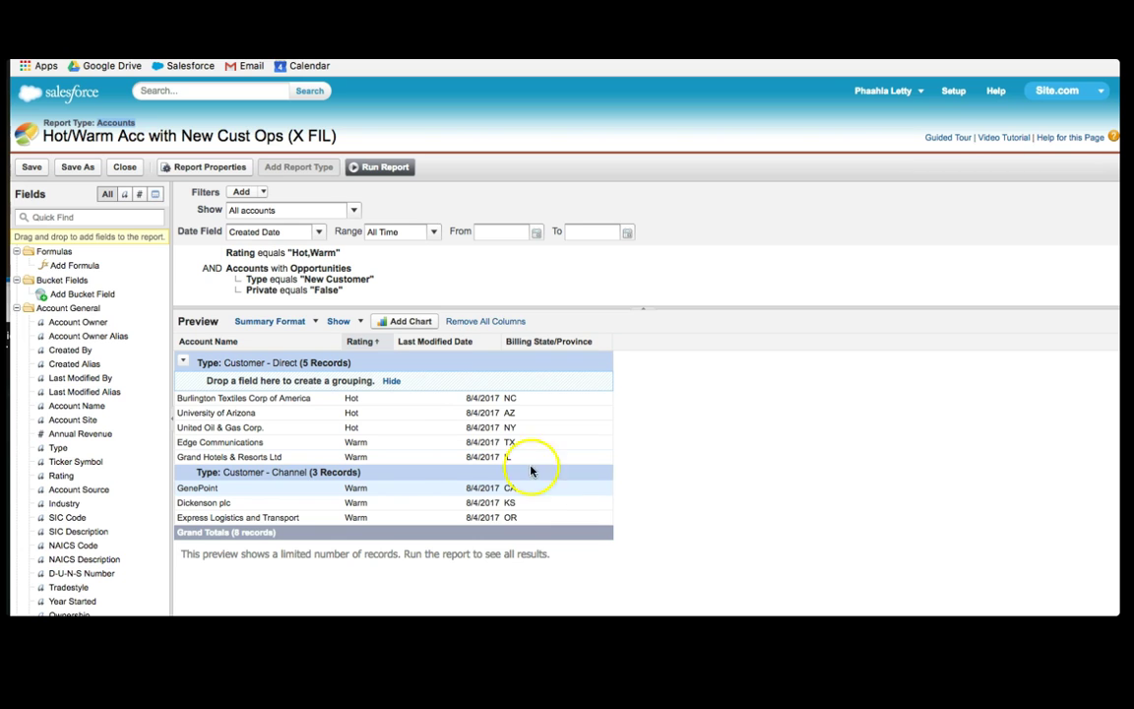
Open the Salesforce home page in a new browser tab and start creating a new report
right_click(77, 95)
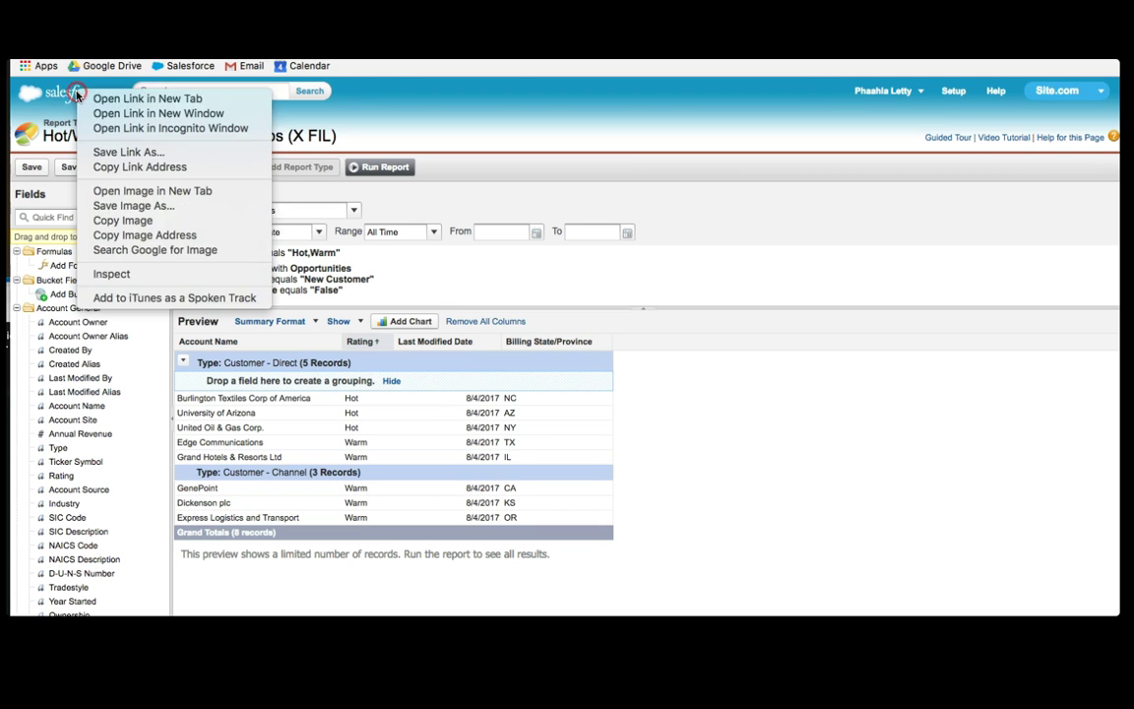
left_click(128, 99)
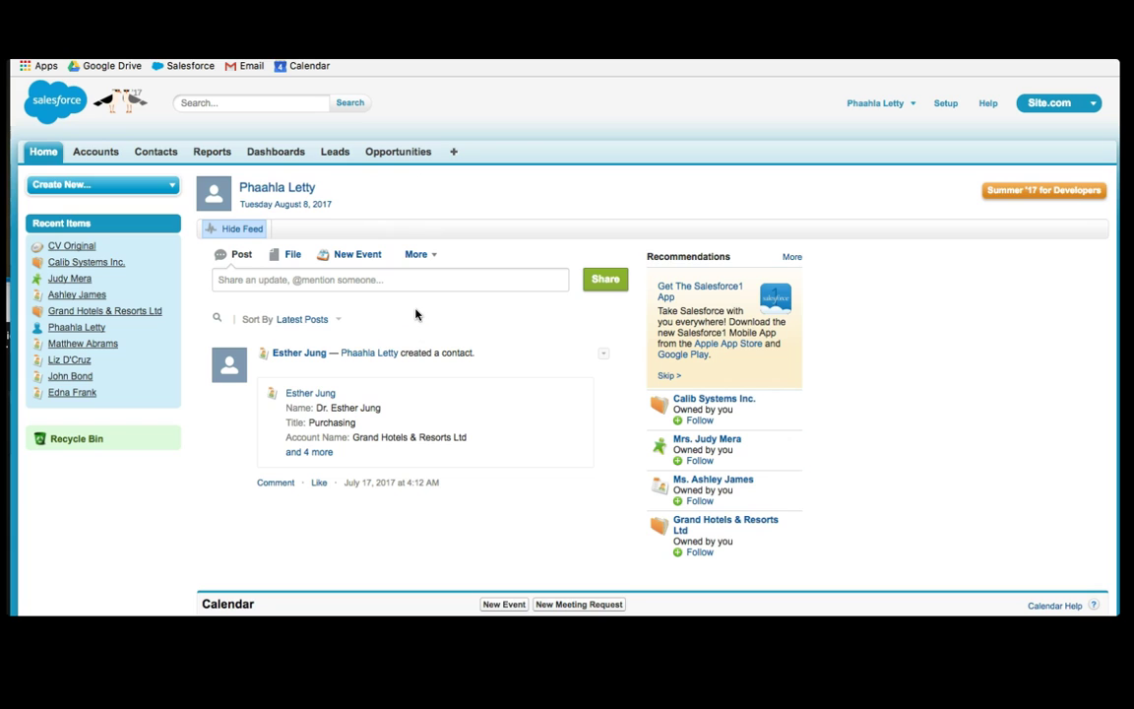
left_click(163, 186)
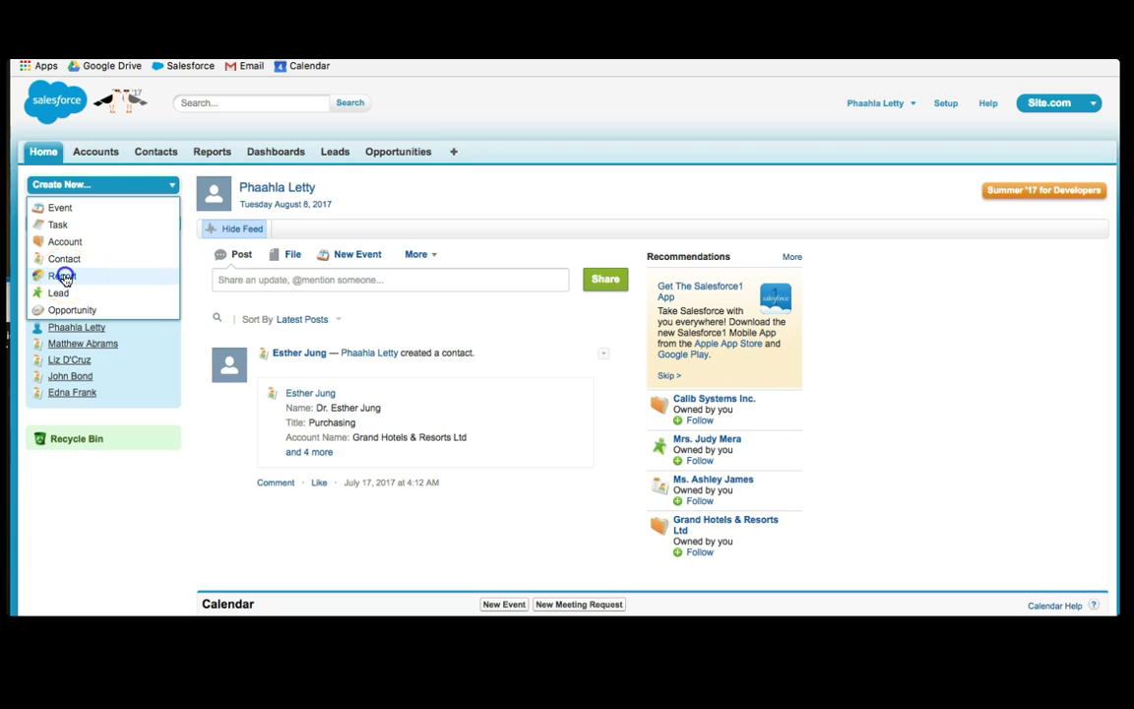
left_click(62, 278)
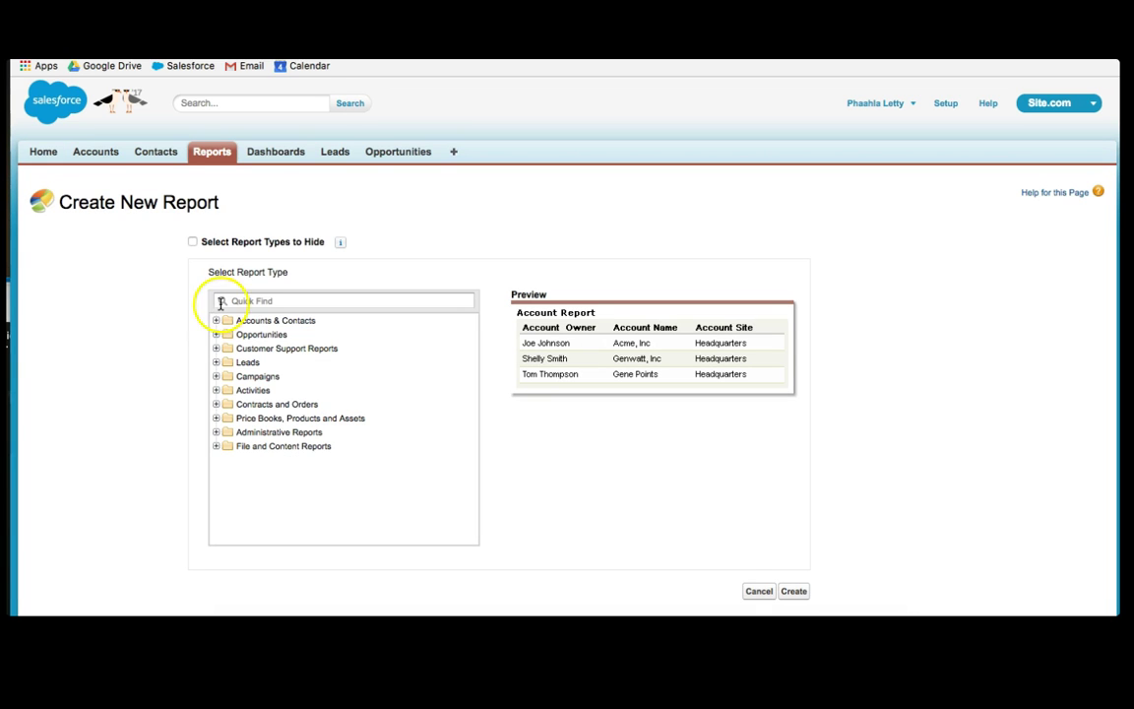
Check the main object in the request document and create the new report with the Accounts report type
left_click(238, 297)
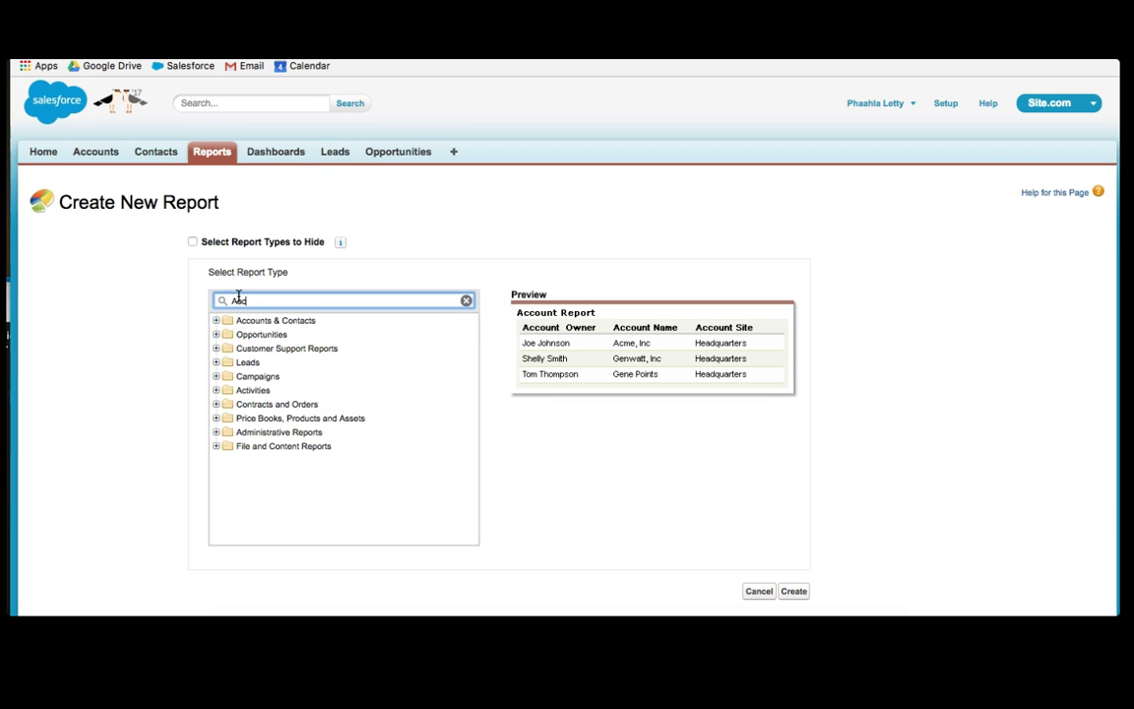
left_click(254, 335)
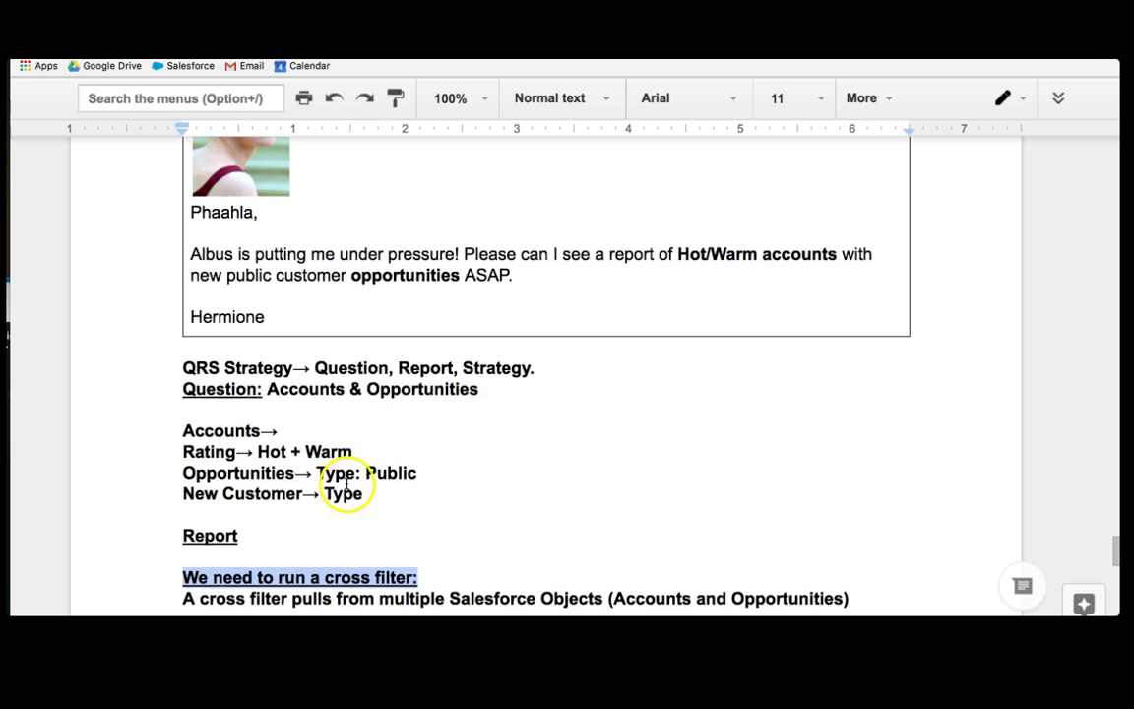
scroll(341, 482, "up", 2)
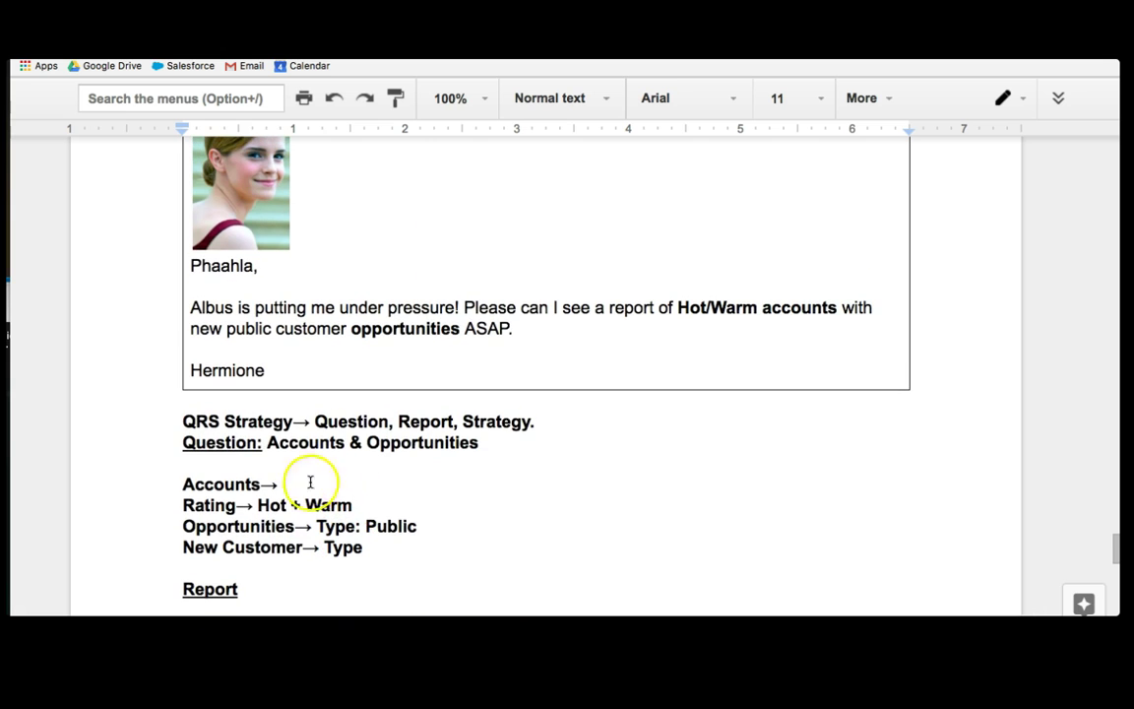
double_click(305, 442)
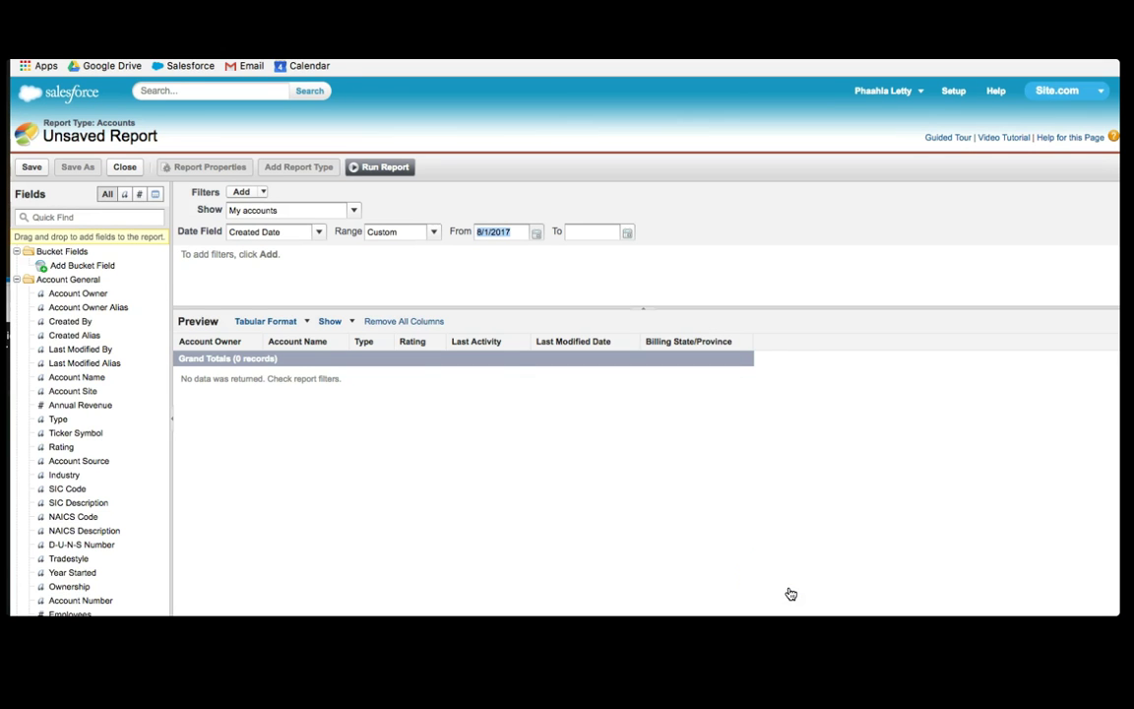
Save and run the report, naming it "Cross Filter", the requester's full name and "Report", in the report owner's named folder
left_click(31, 170)
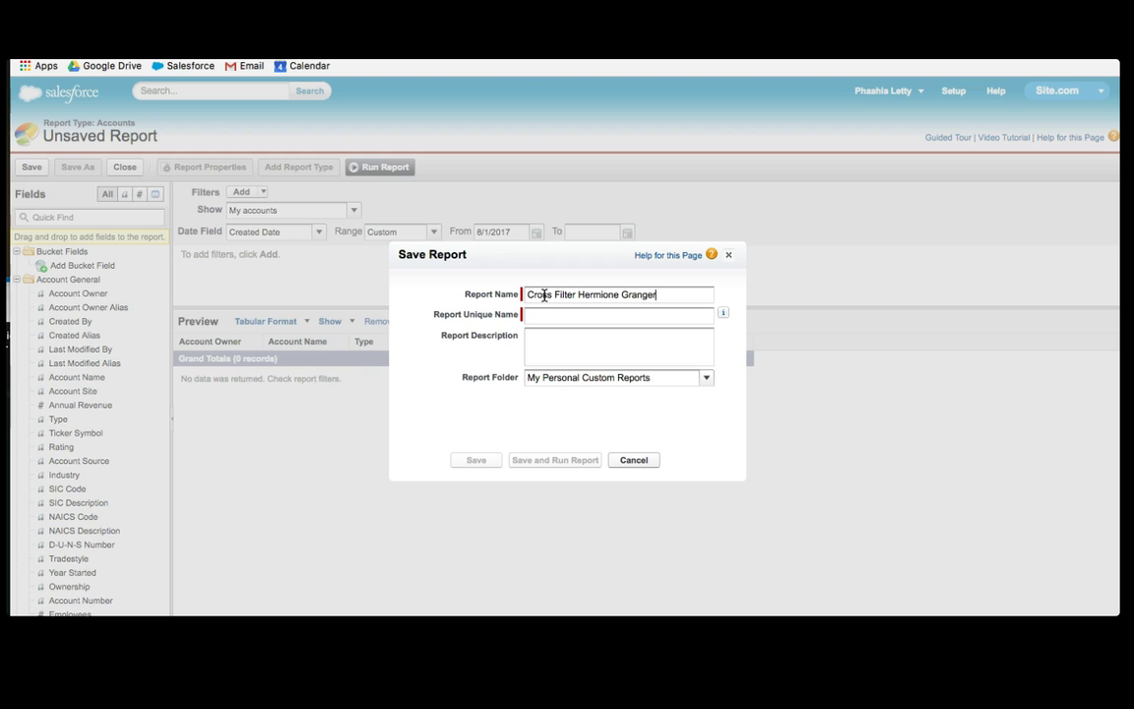
left_click(643, 377)
type("Pha")
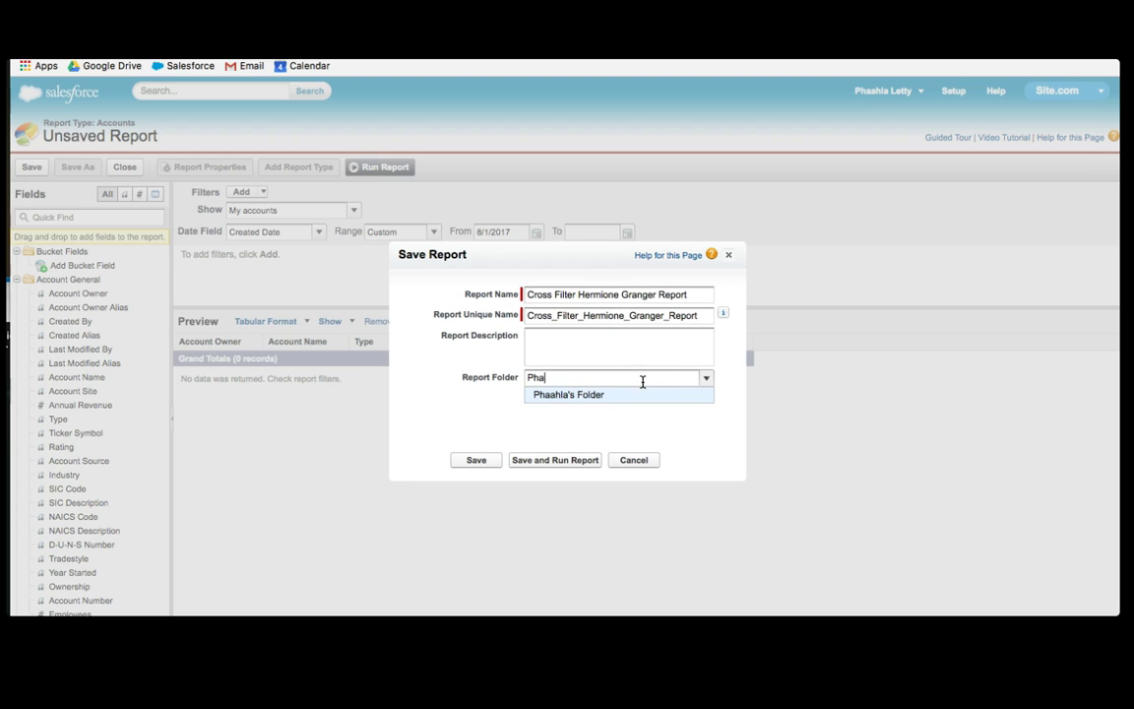
left_click(590, 395)
left_click(548, 460)
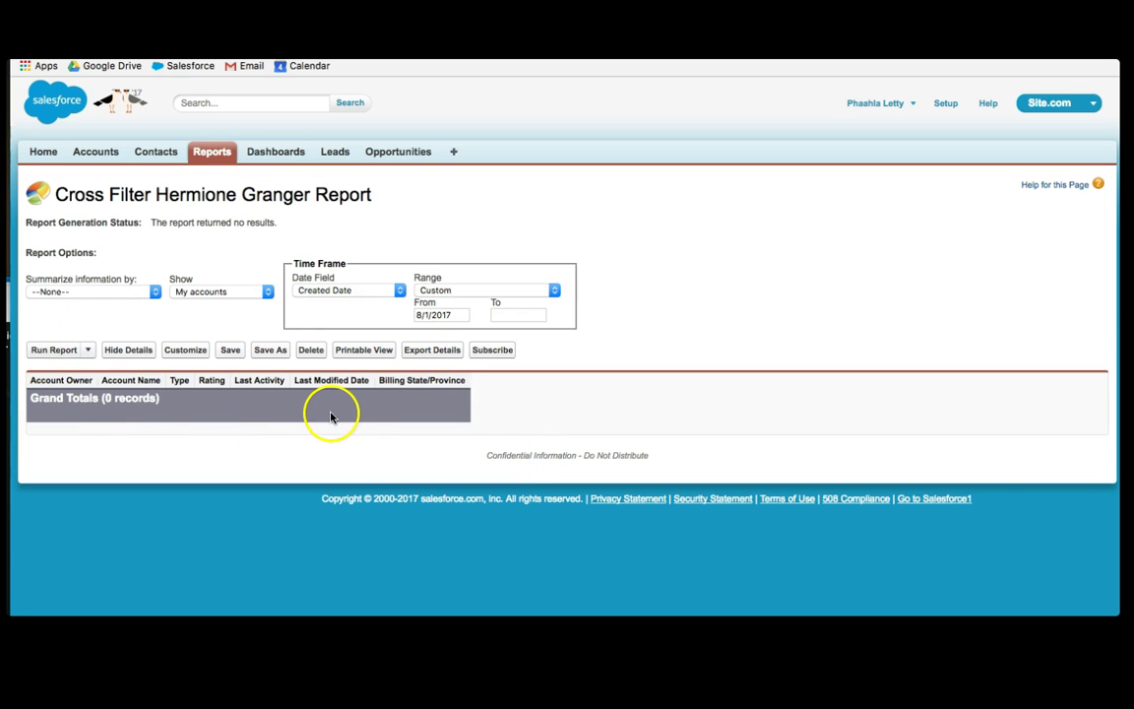
Customize the saved report to show All accounts with the Created Date range set to All Time
left_click(181, 350)
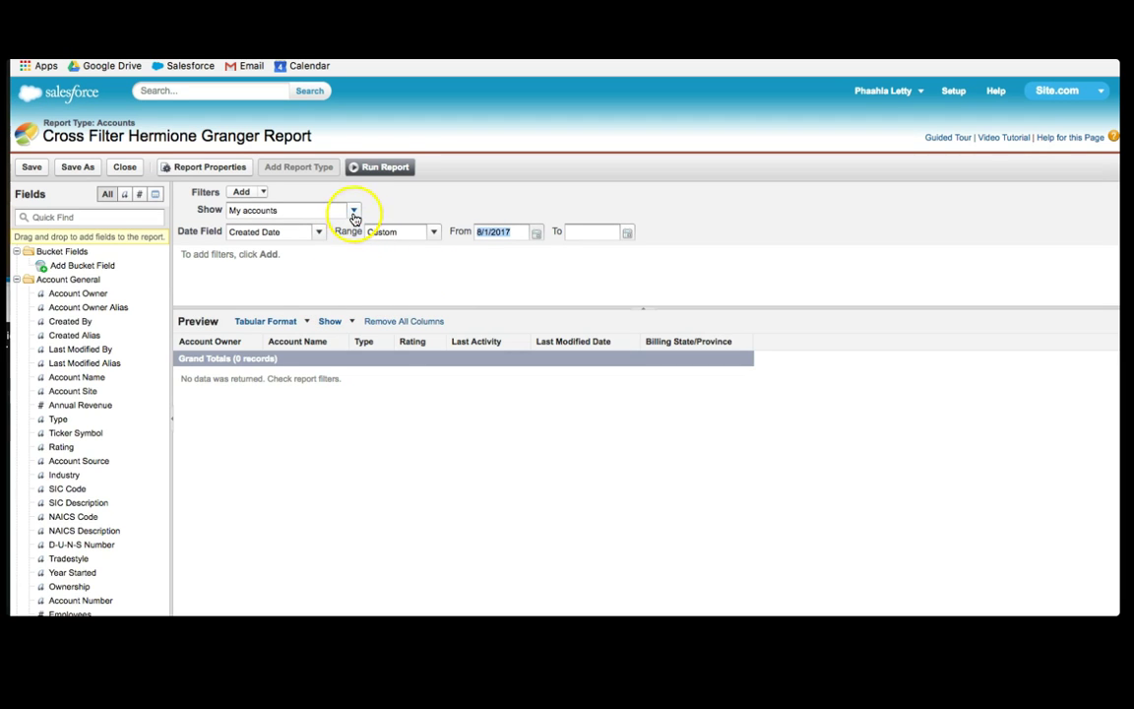
left_click(354, 212)
left_click(286, 255)
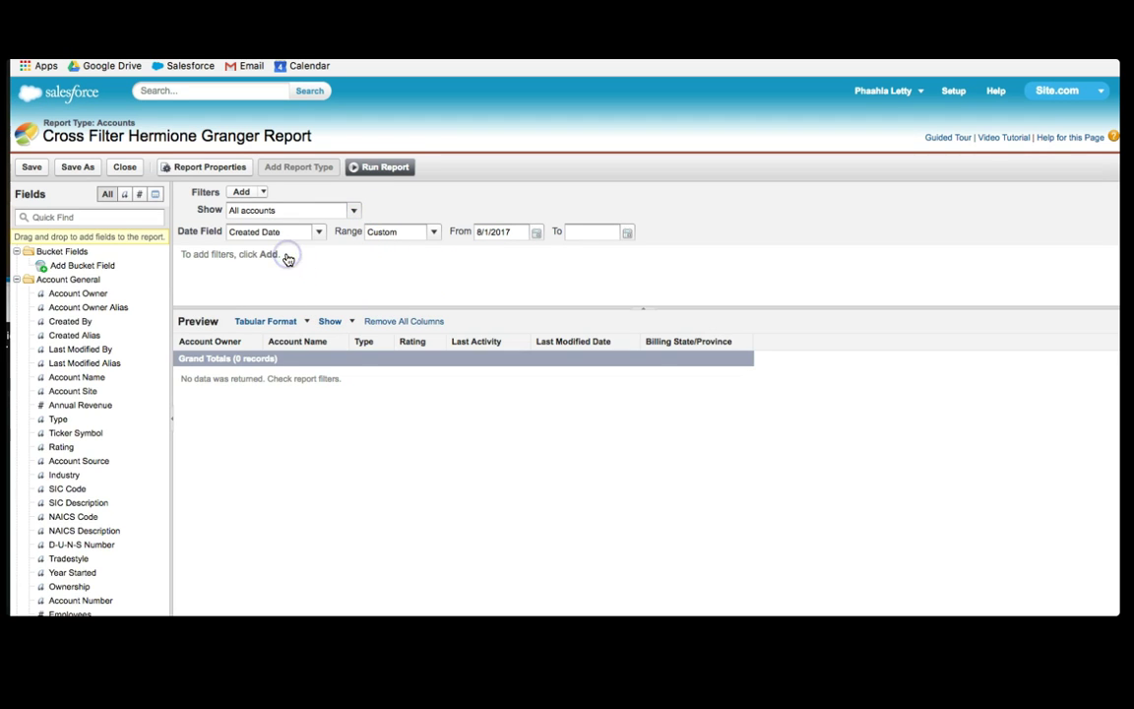
left_click(431, 236)
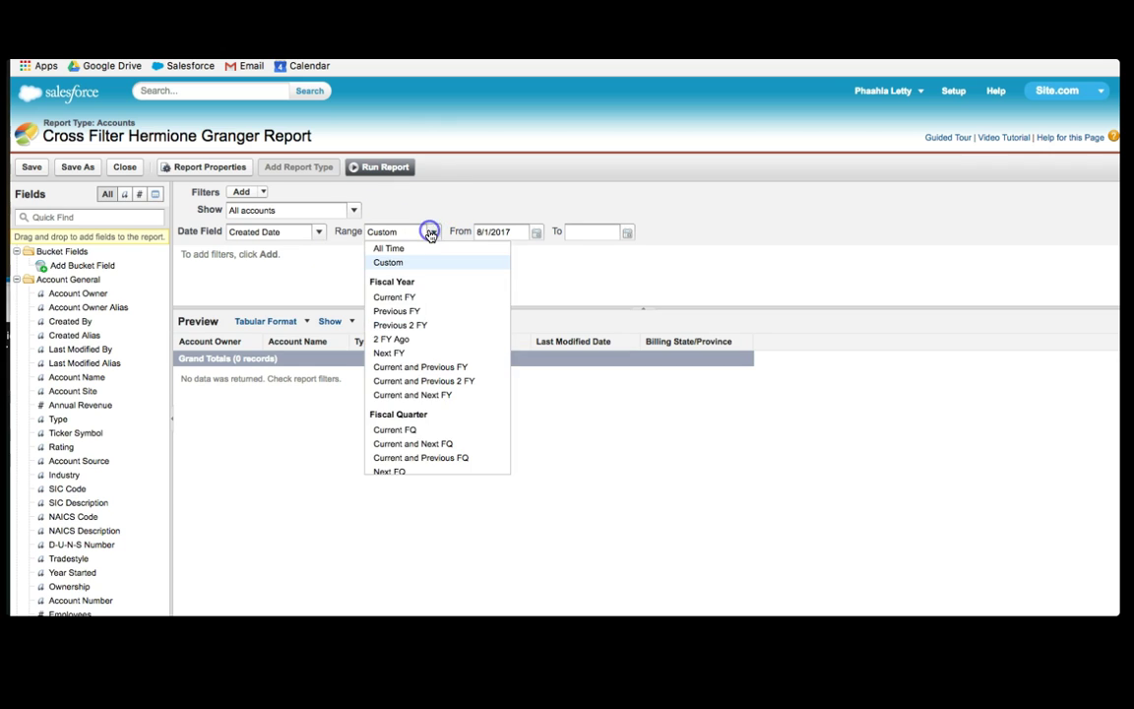
left_click(413, 251)
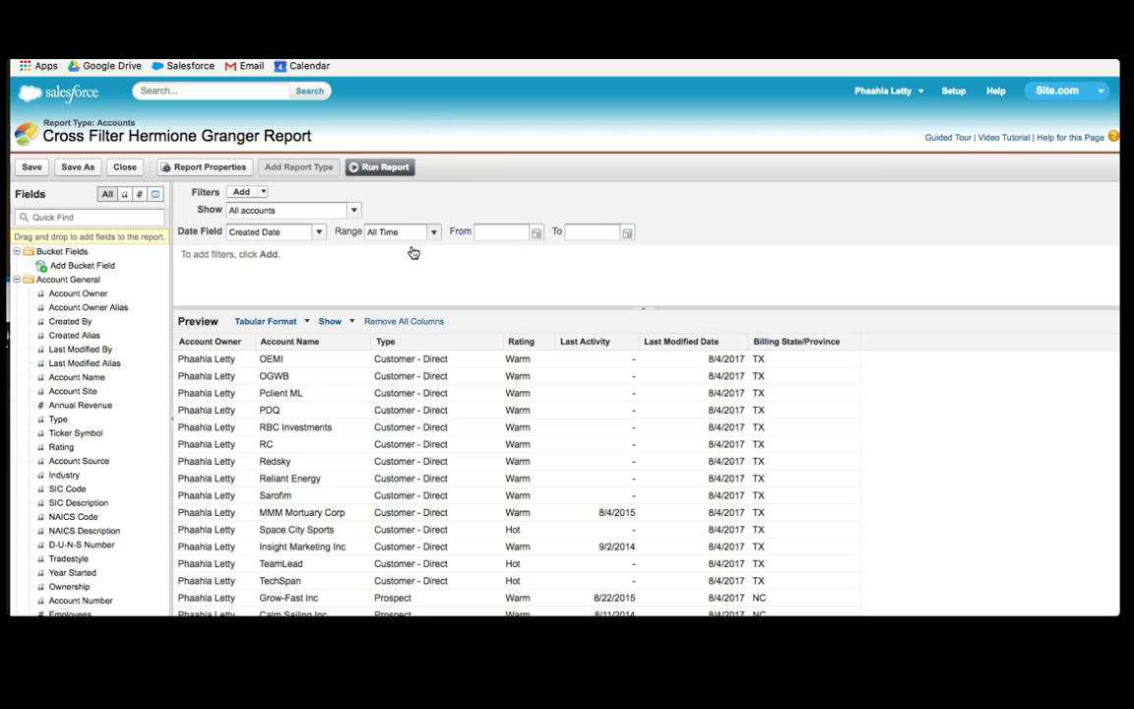
Remove all columns from the report preview and save the report
left_click(416, 321)
left_click(522, 396)
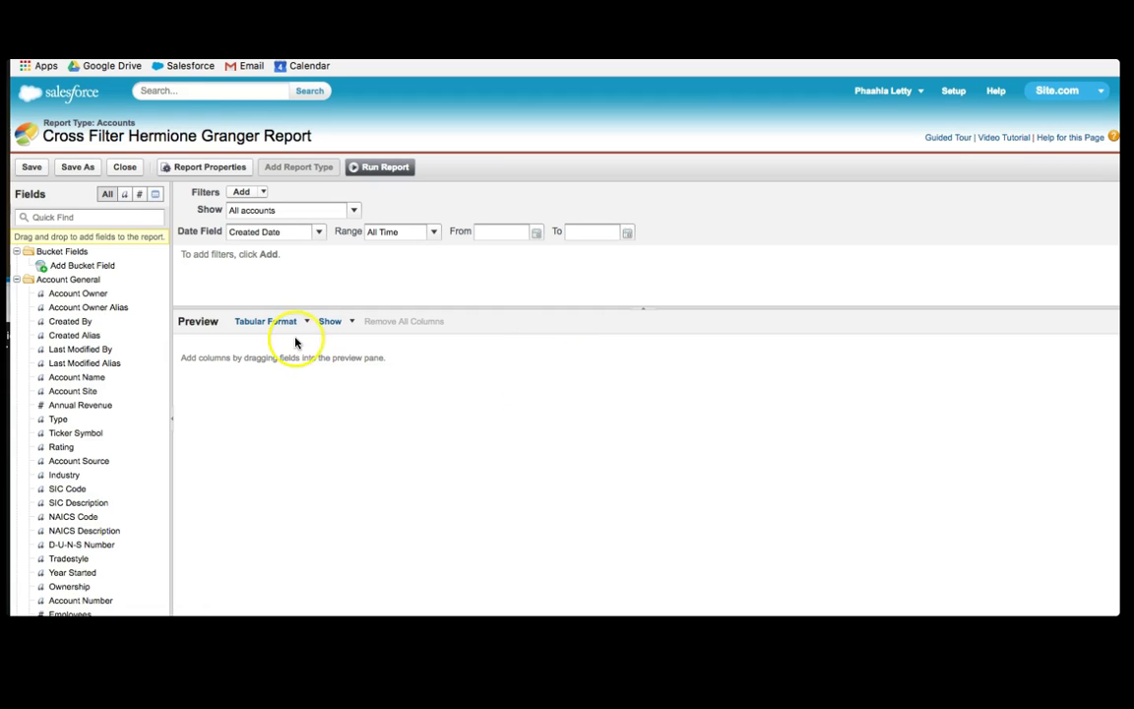
left_click(31, 169)
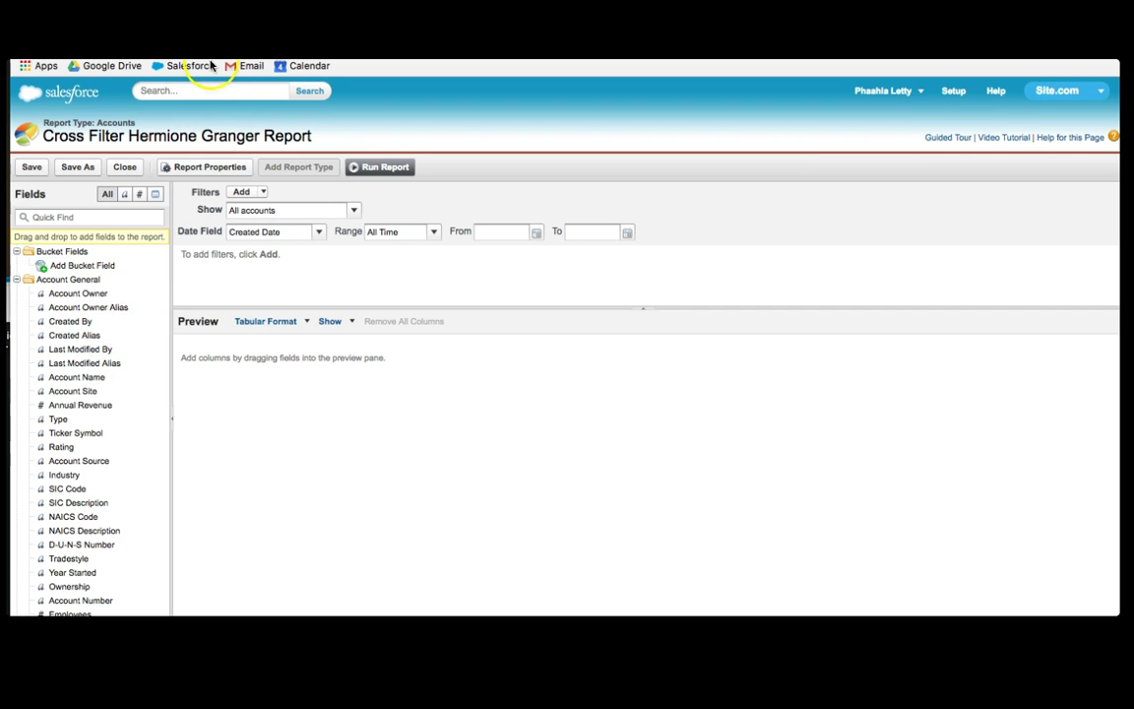
Check the Hot and Warm rating requirement in the request document and add the Rating field as a report column
key("ctrl+Tab")
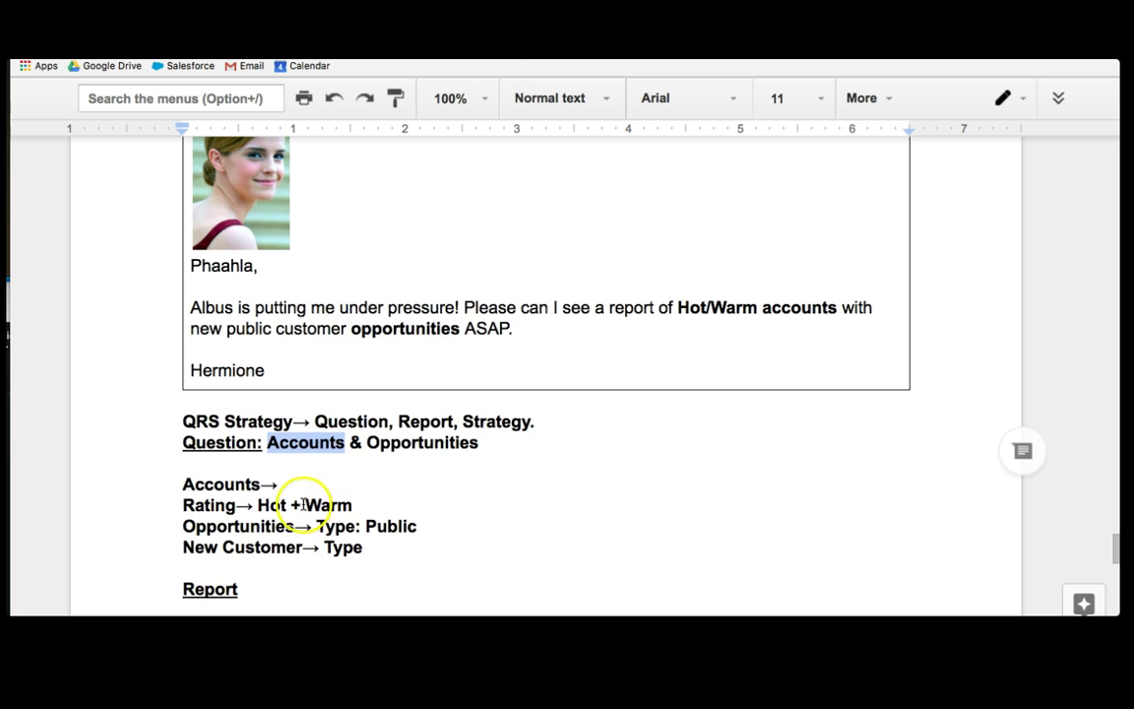
double_click(207, 504)
left_click_drag(369, 511, 182, 504)
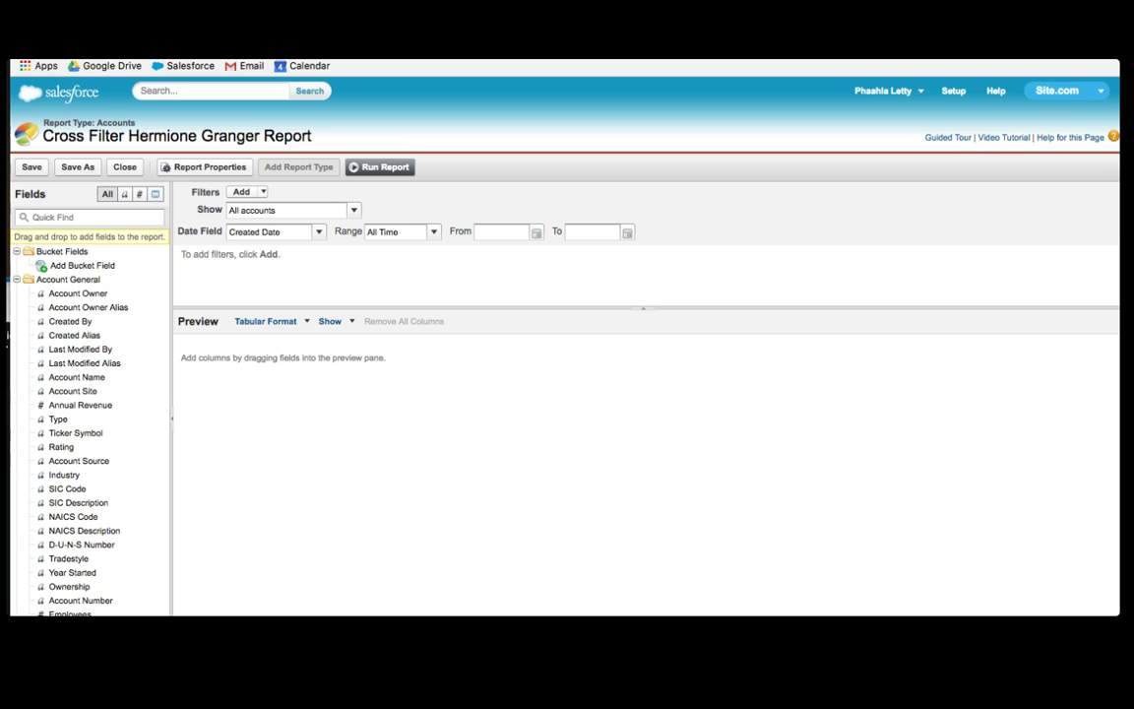
type("ting")
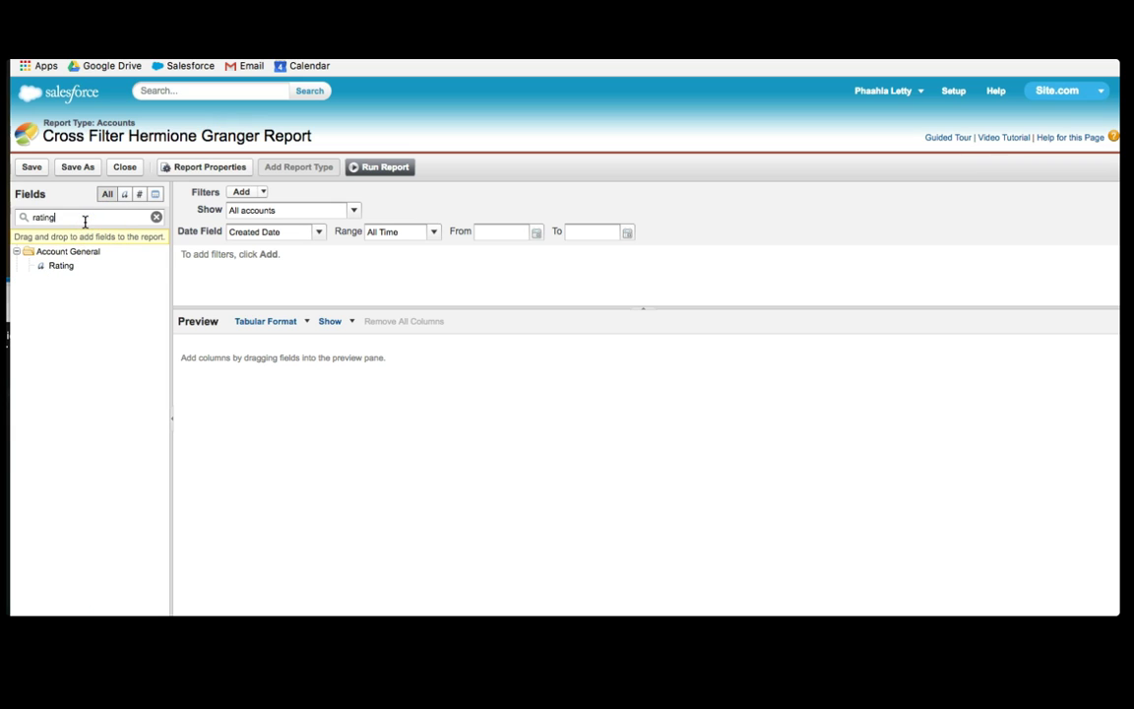
left_click_drag(61, 265, 238, 356)
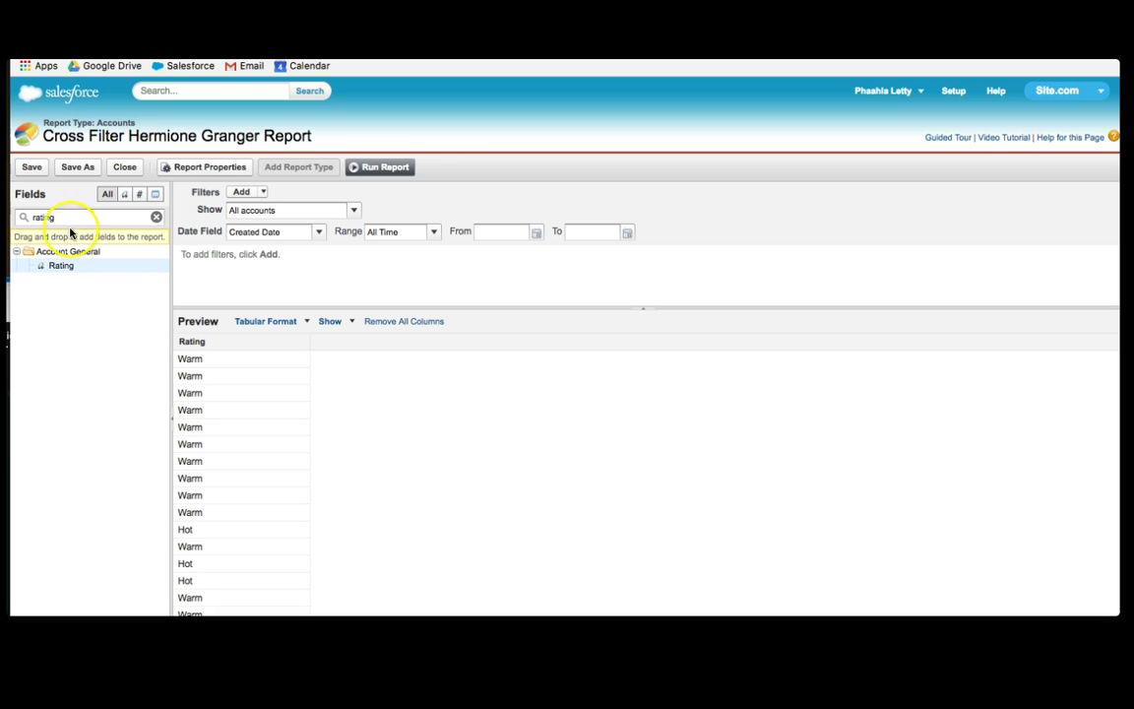
Search the report's available fields for "opport" to look for opportunity fields
type("opp")
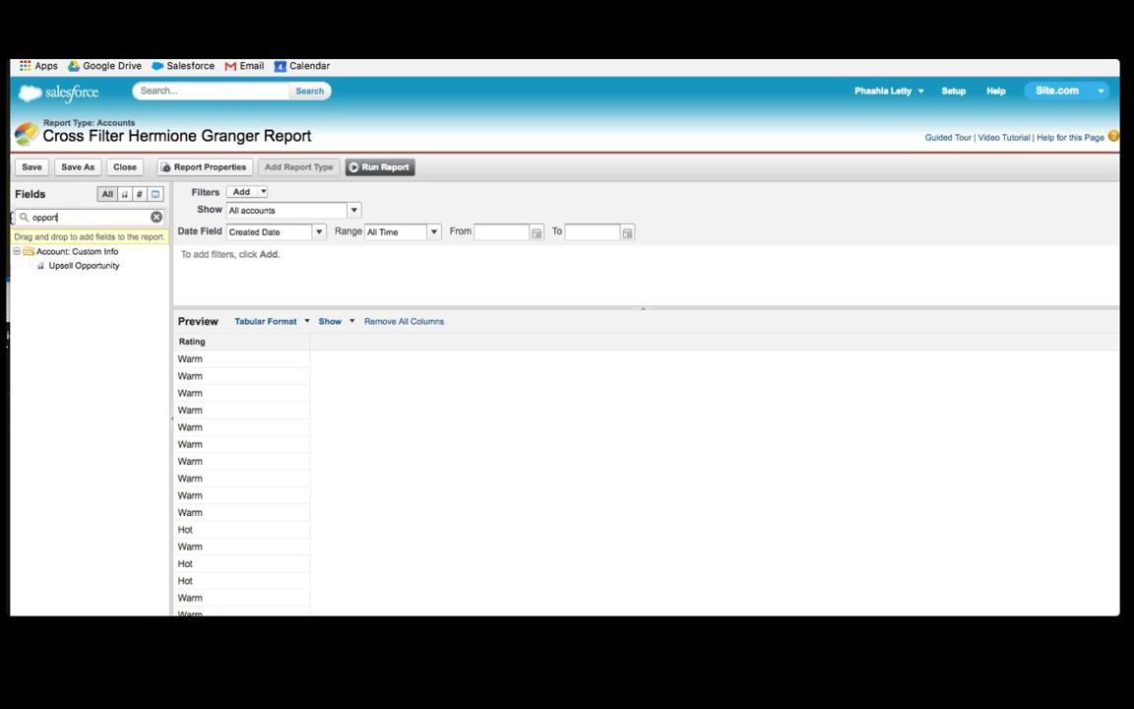
type("or")
left_click(130, 266)
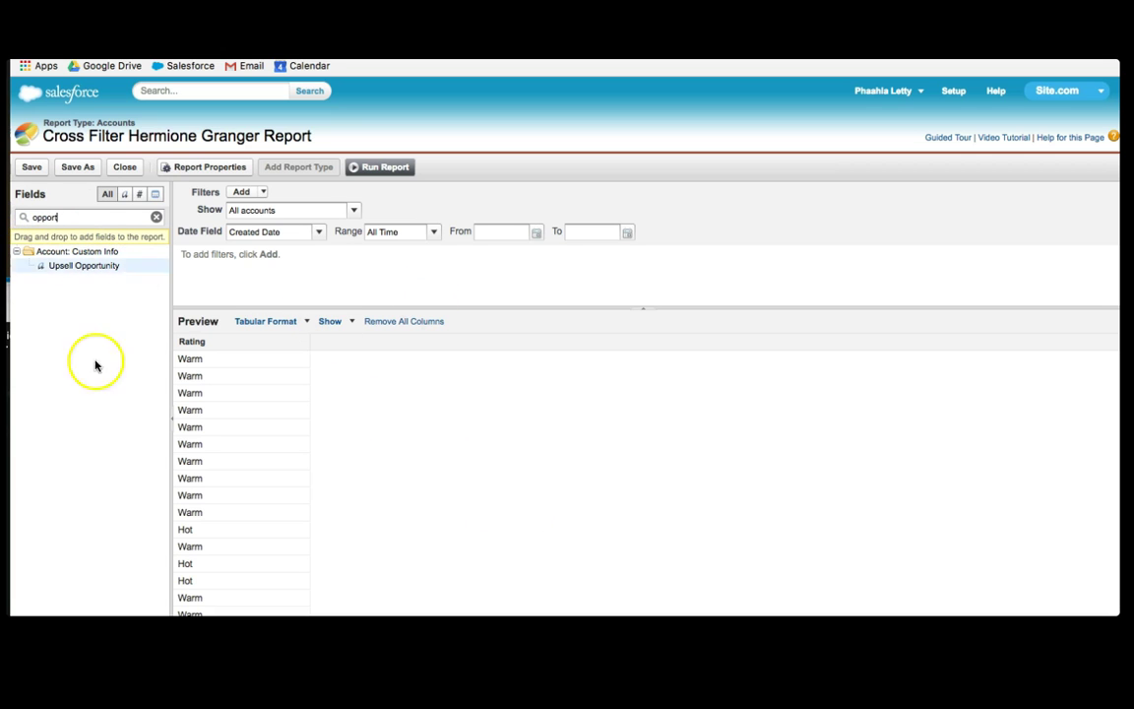
type("t")
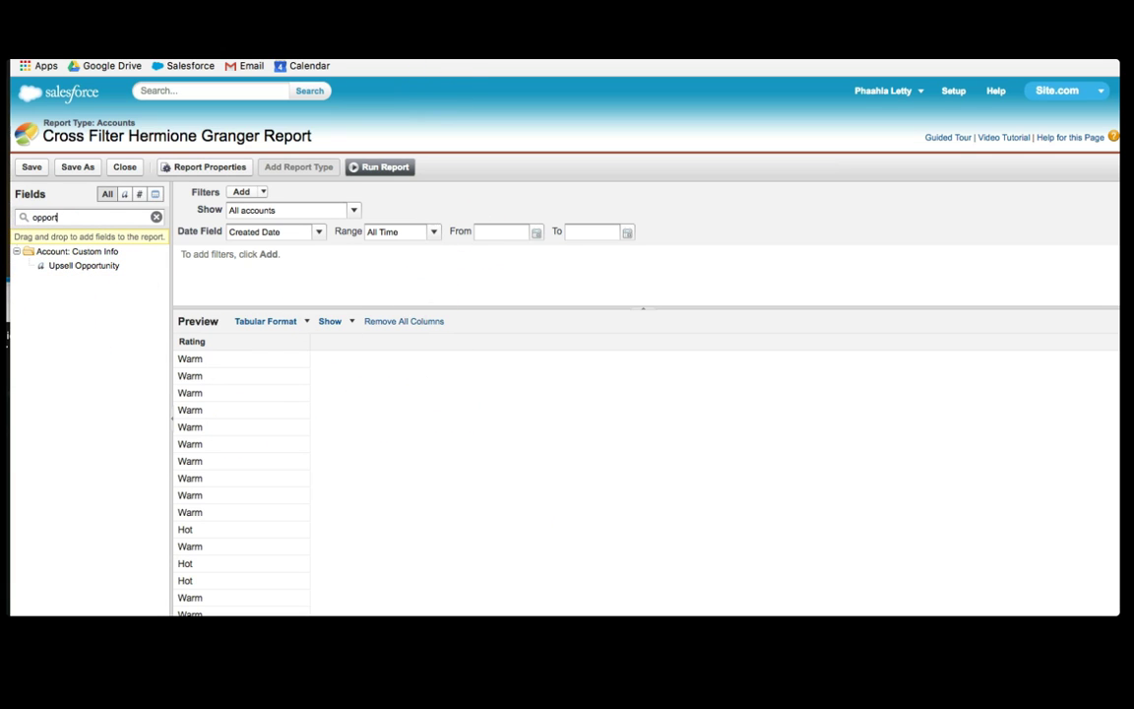
Check the New Customer type requirement in the request document and add the Type field as a report column after Rating
key("ctrl+Tab")
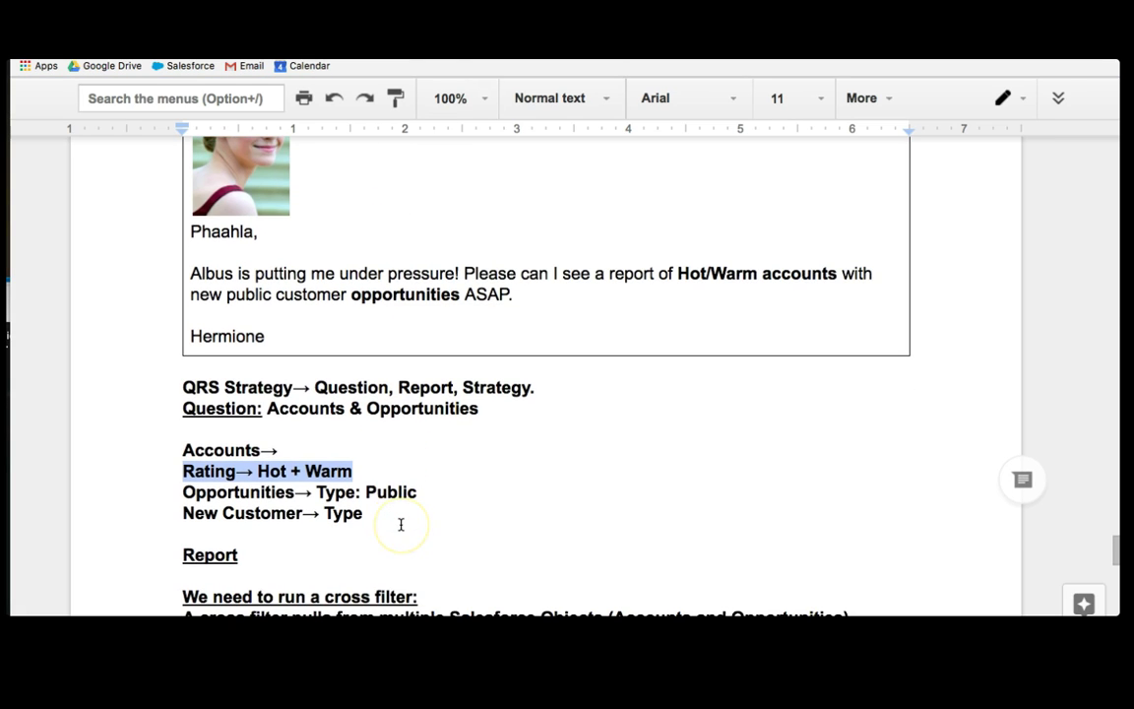
scroll(401, 525, "down", 1)
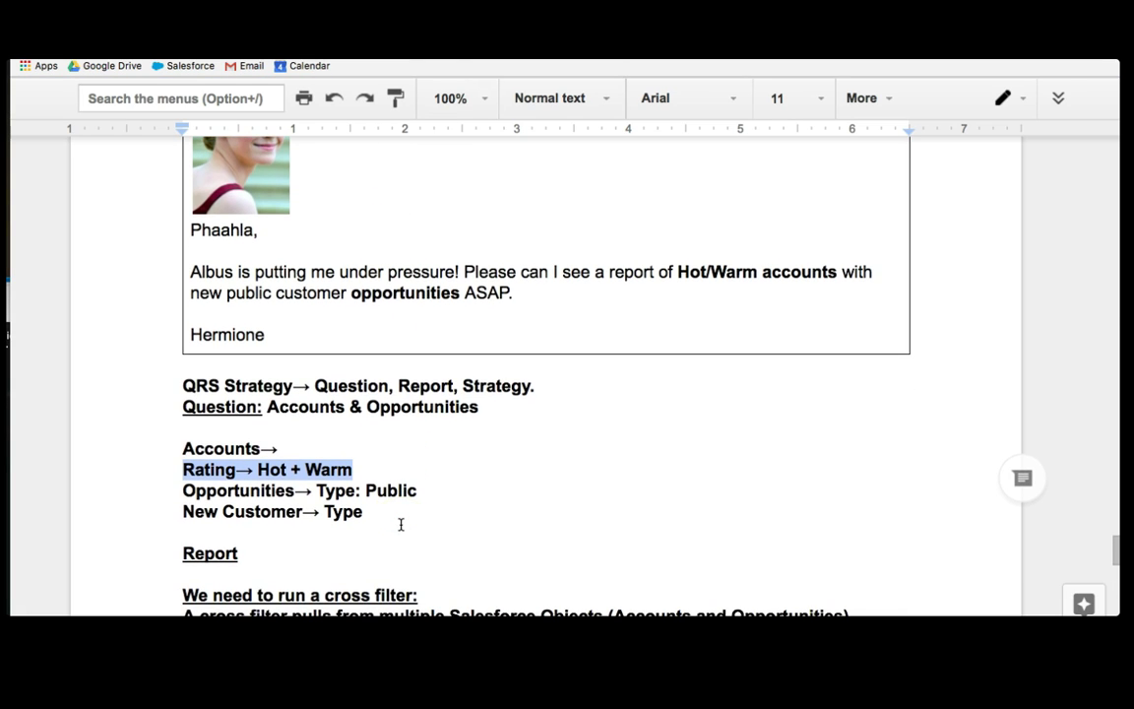
scroll(401, 525, "down", 1)
left_click_drag(365, 479, 194, 479)
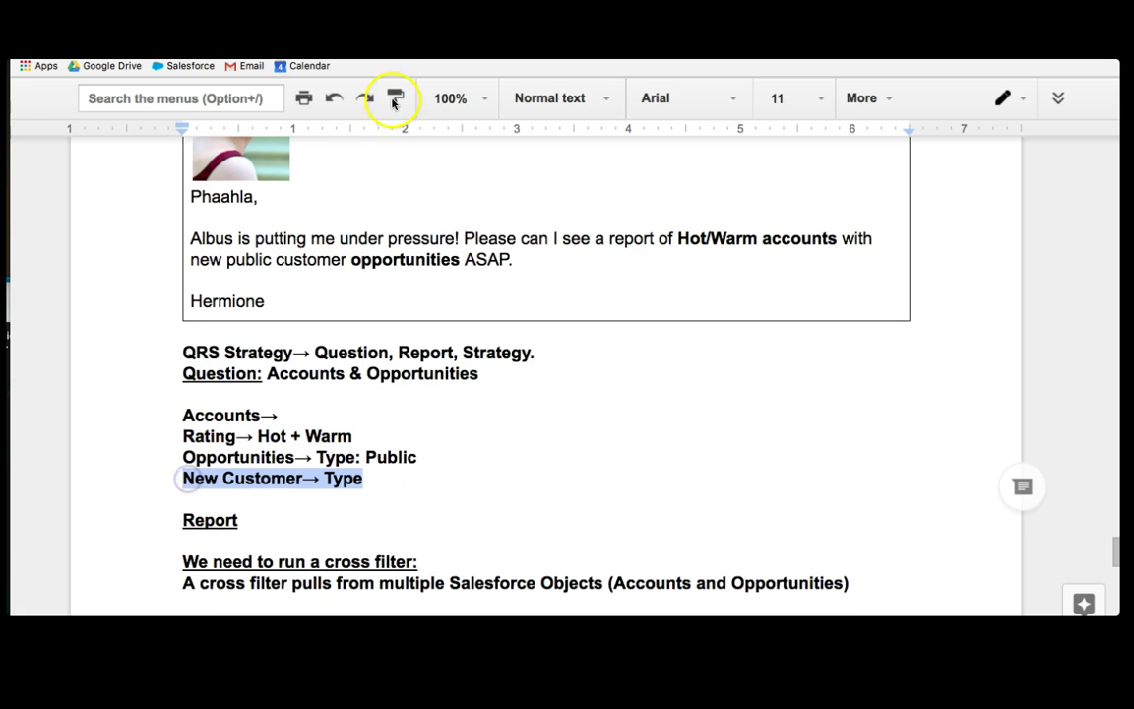
key("ctrl+shift+Tab")
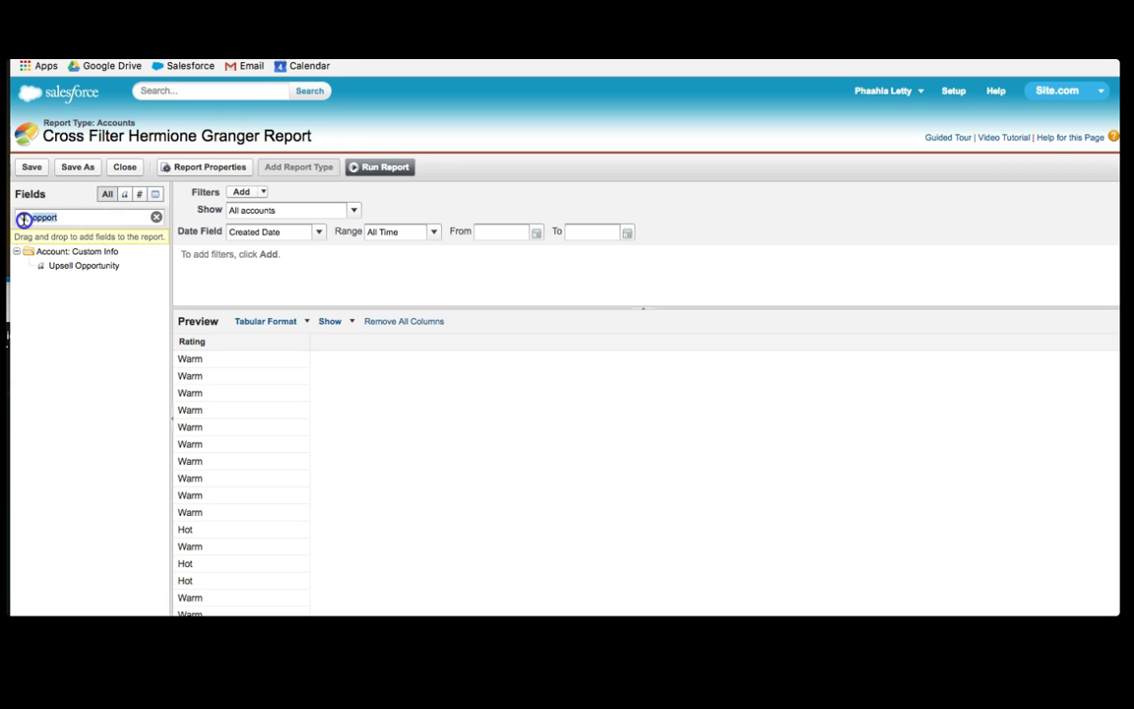
type("typ")
left_click_drag(54, 266, 346, 351)
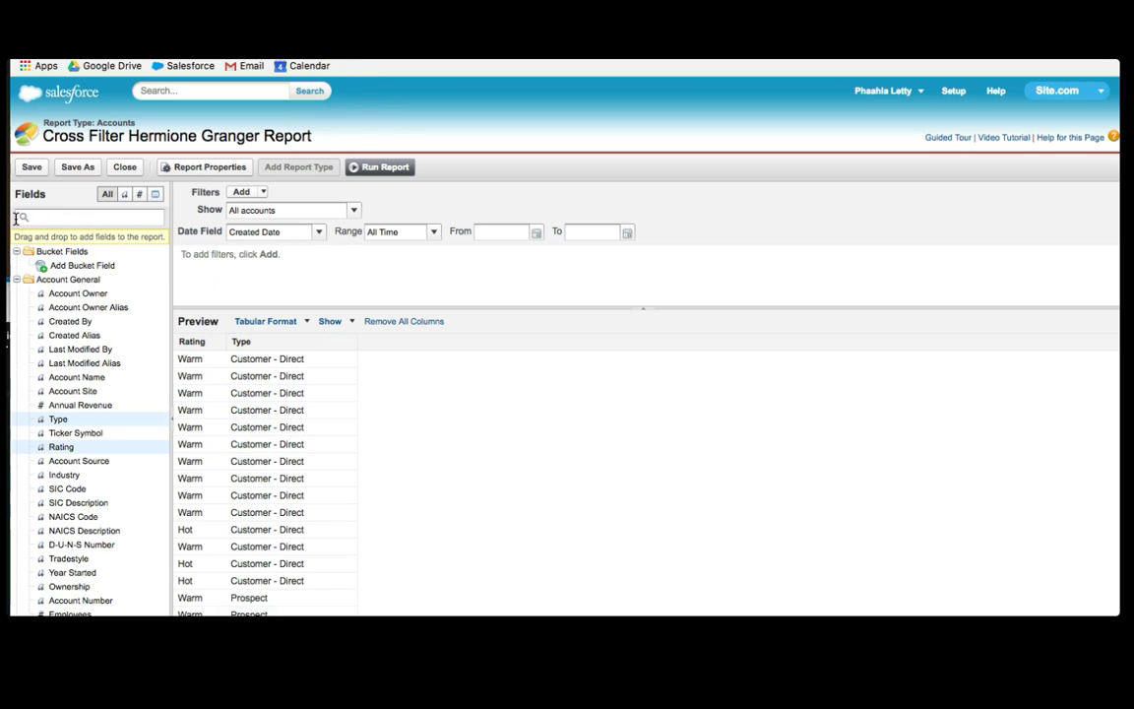
Add Account Name as the first report column and Created Date as the last column after Type
type("account")
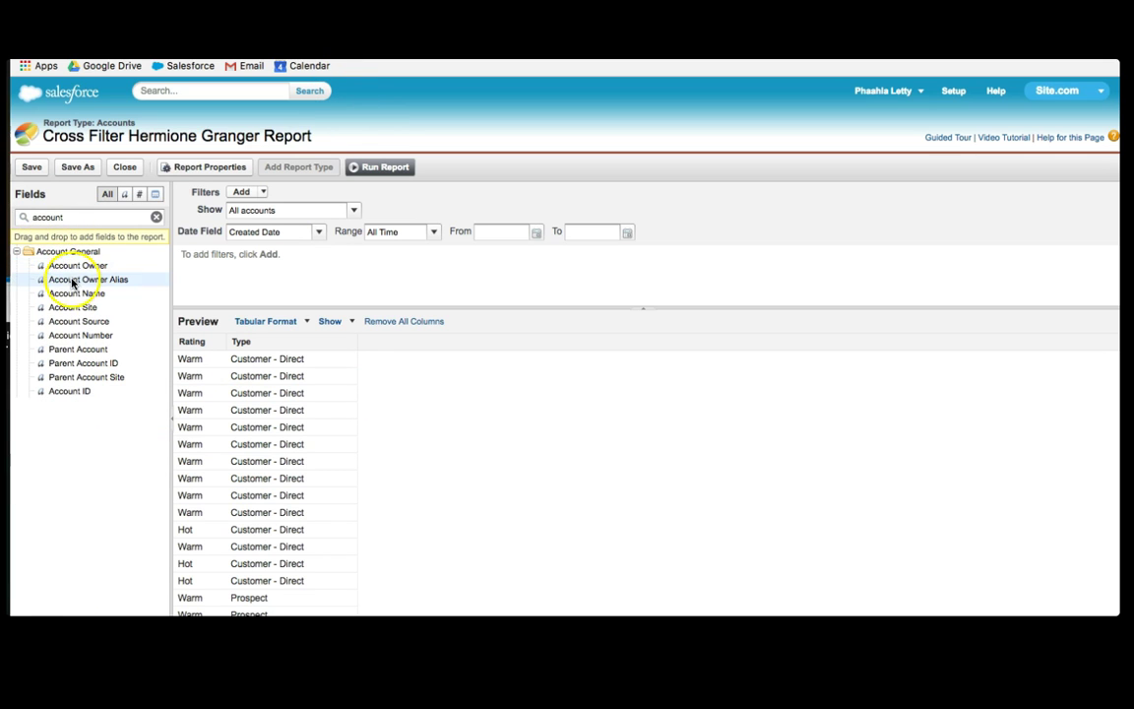
left_click_drag(75, 293, 181, 346)
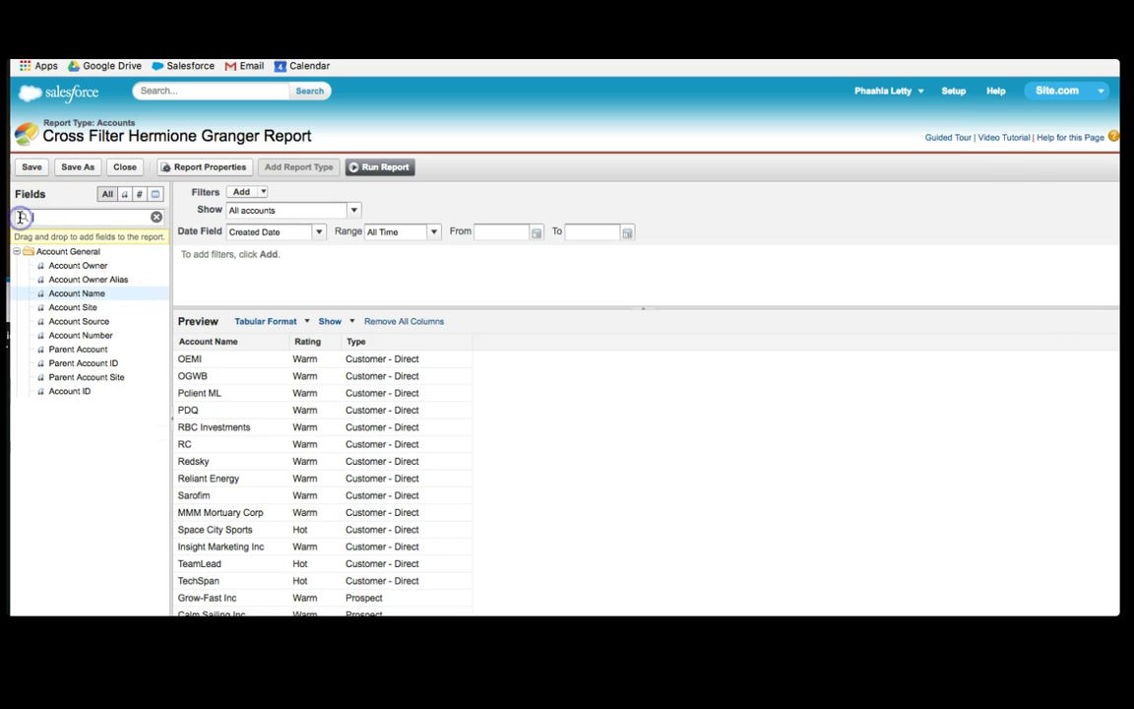
type("crae")
key("BackSpace")
key("BackSpace")
type("ea")
left_click_drag(56, 294, 461, 345)
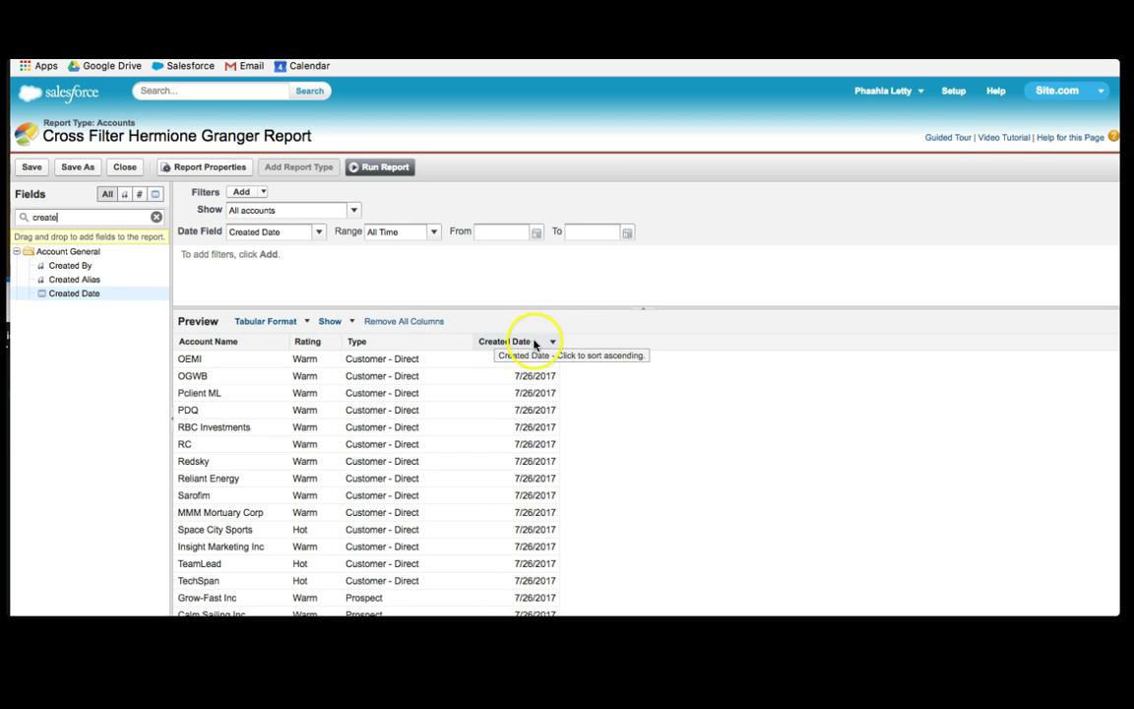
Add the Billing State/Province column after Created Date, and add and remove the Shipping State/Province column
left_click(51, 216)
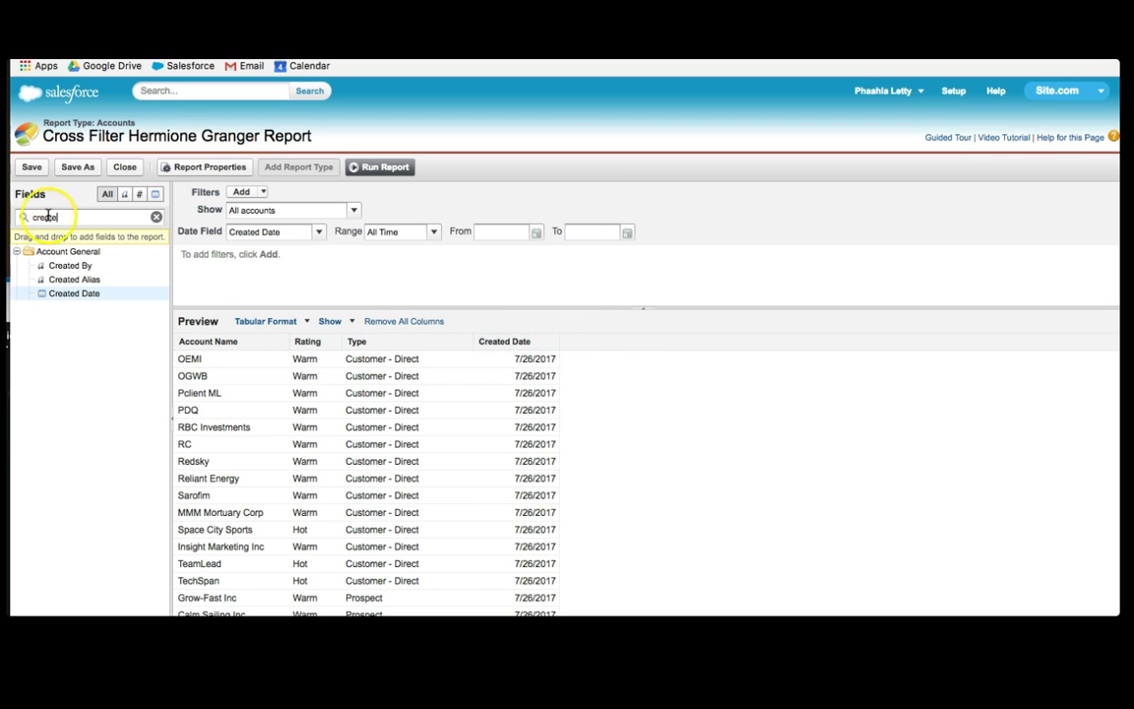
key("BackSpace")
type("state")
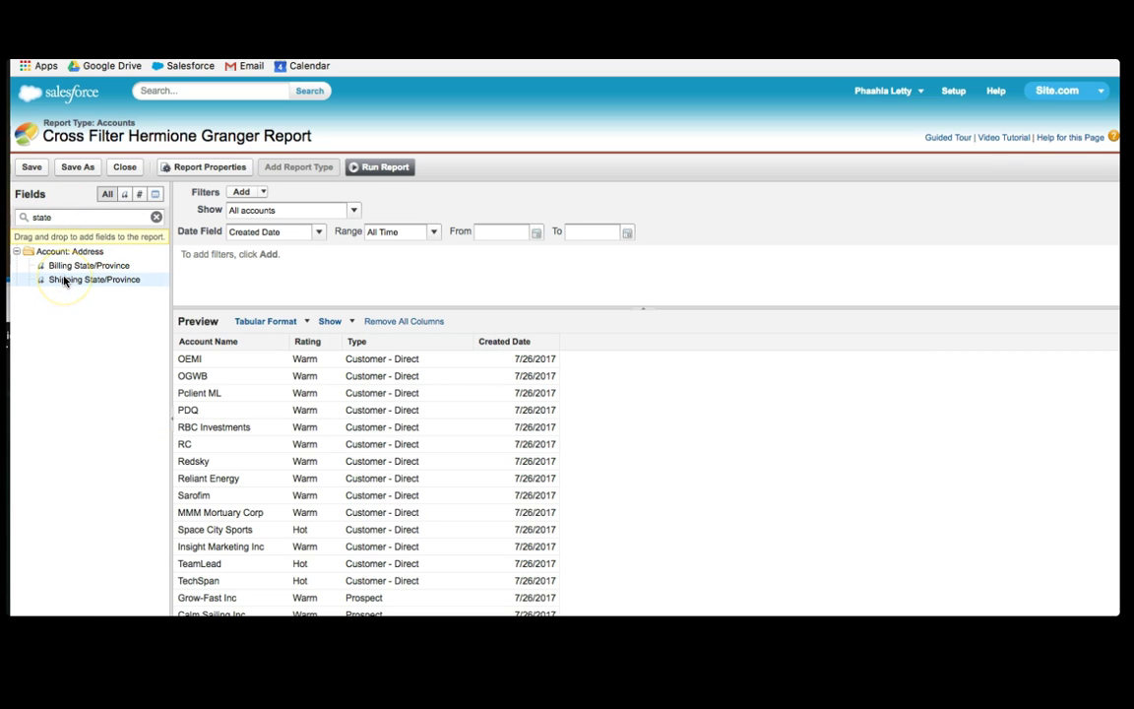
left_click_drag(64, 266, 585, 343)
left_click_drag(128, 279, 681, 344)
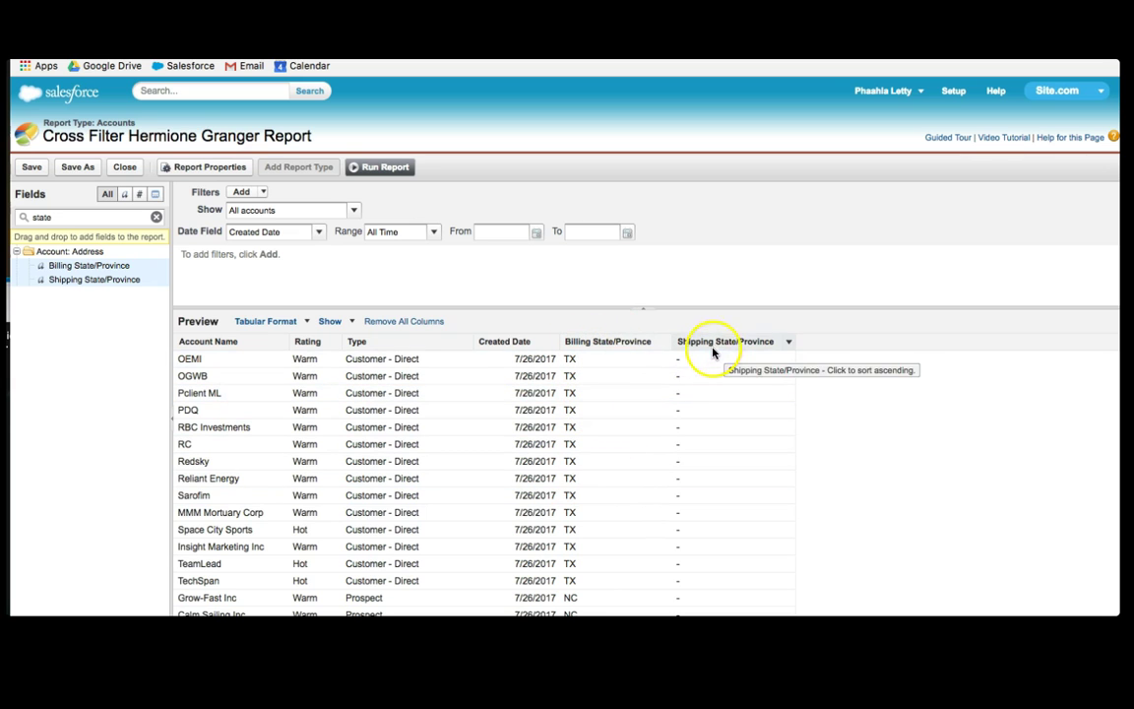
left_click_drag(715, 345, 25, 353)
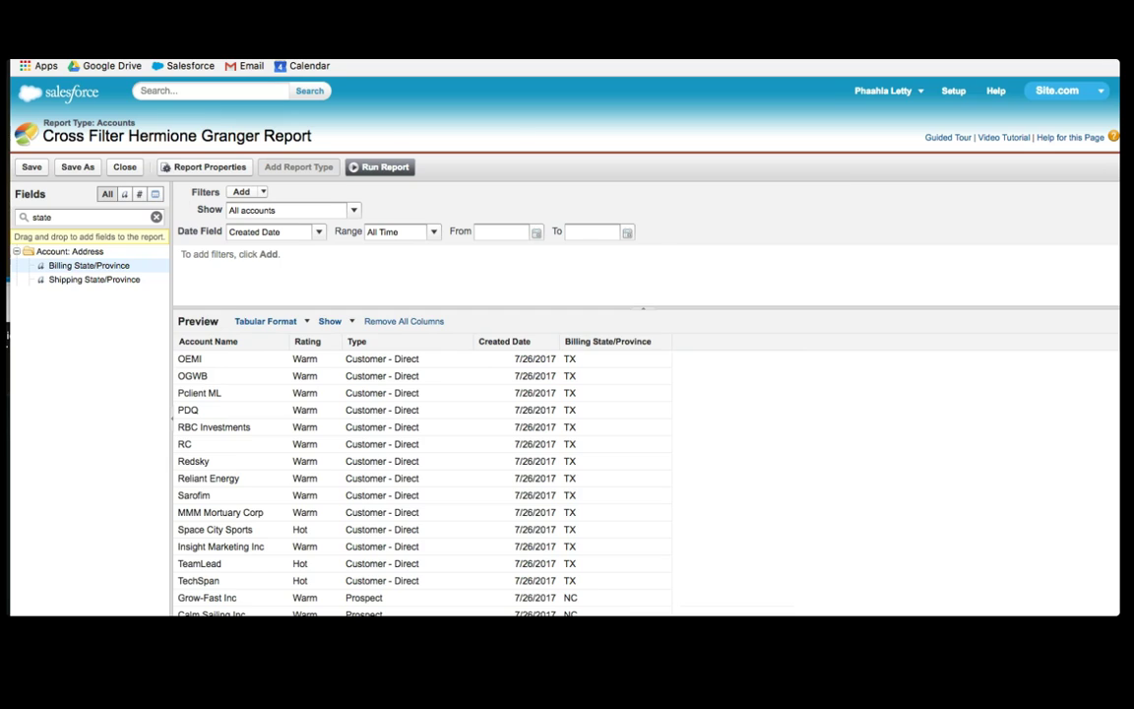
Mark the Rating and New Customer lines in the request document with an X and review the requested accounts and opportunities wording
key("ctrl+Tab")
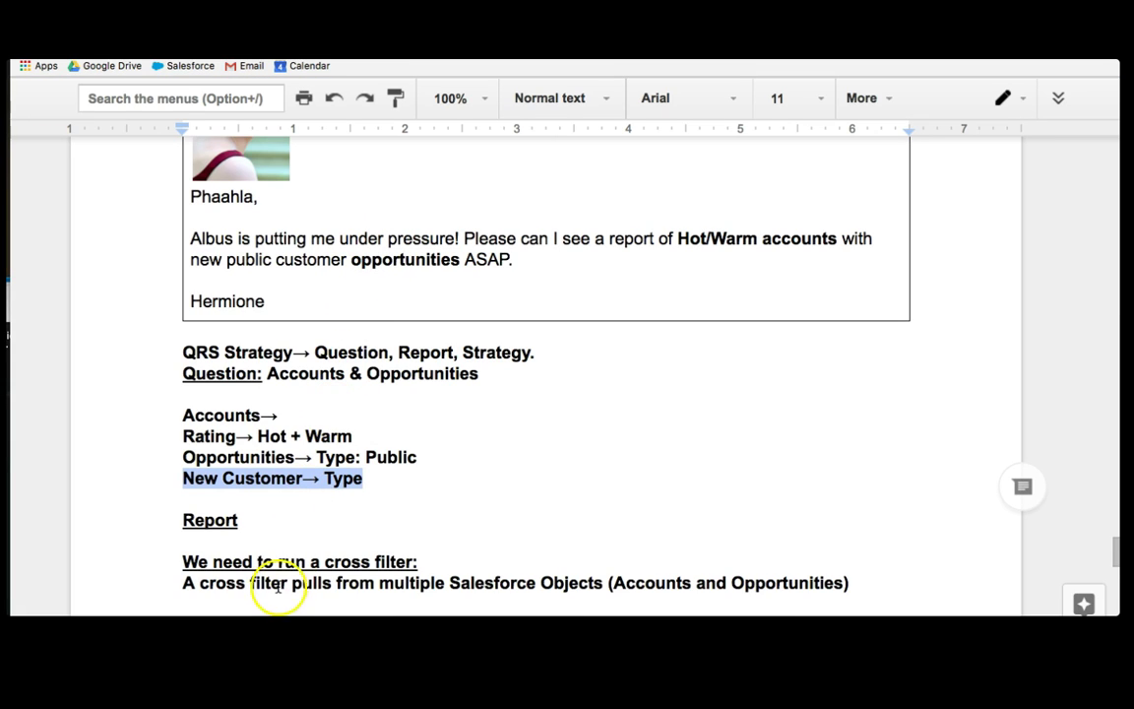
left_click(392, 483)
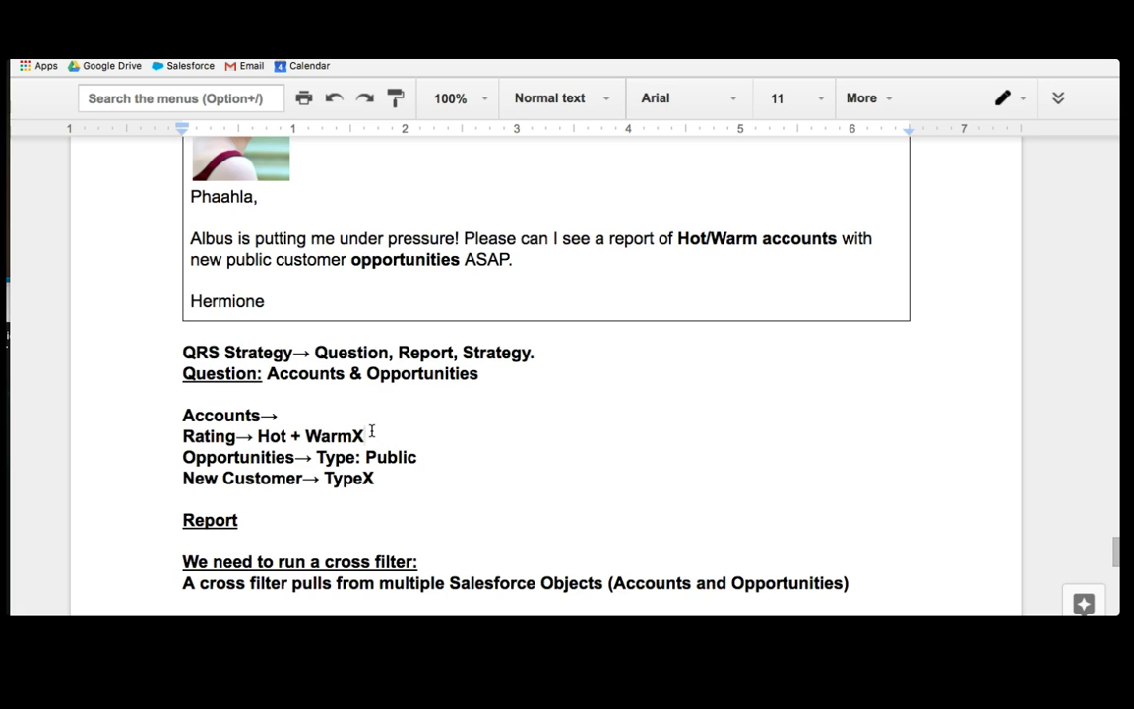
left_click(418, 437)
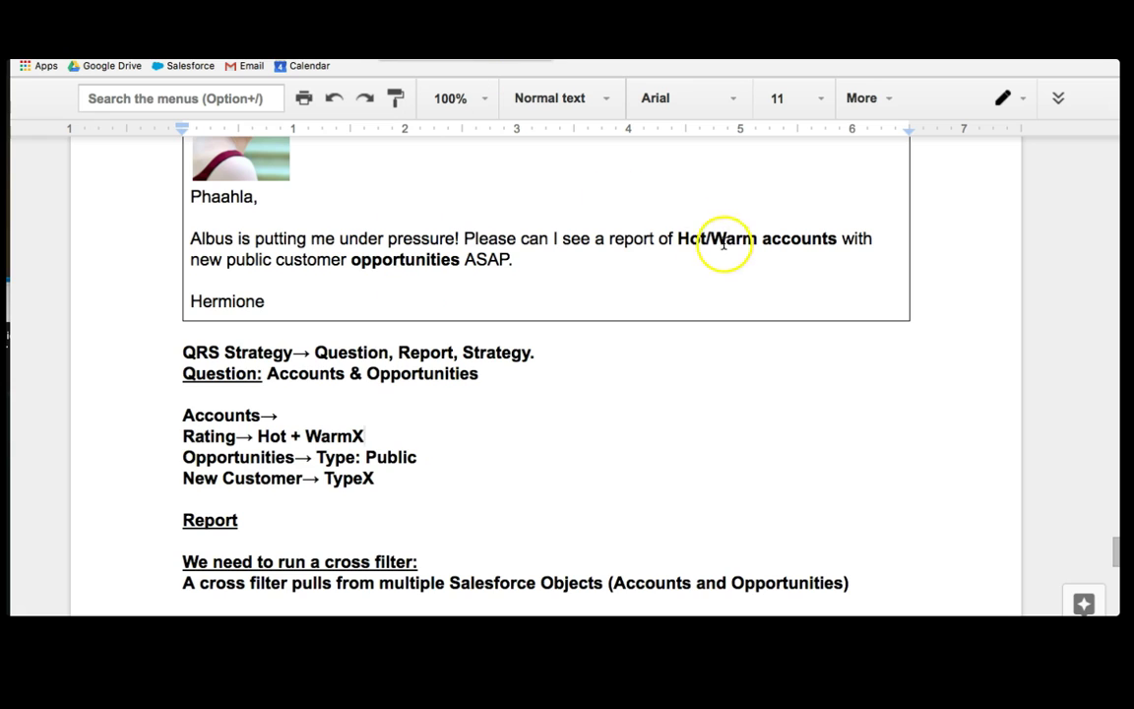
left_click_drag(678, 239, 827, 238)
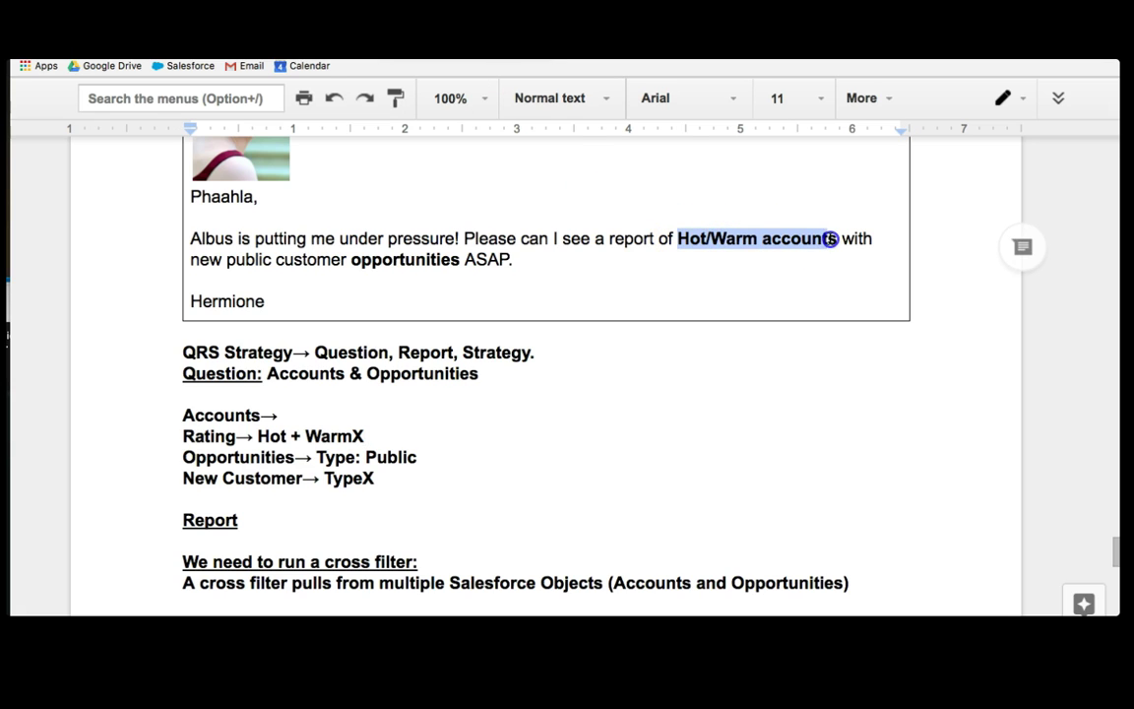
left_click_drag(192, 259, 454, 259)
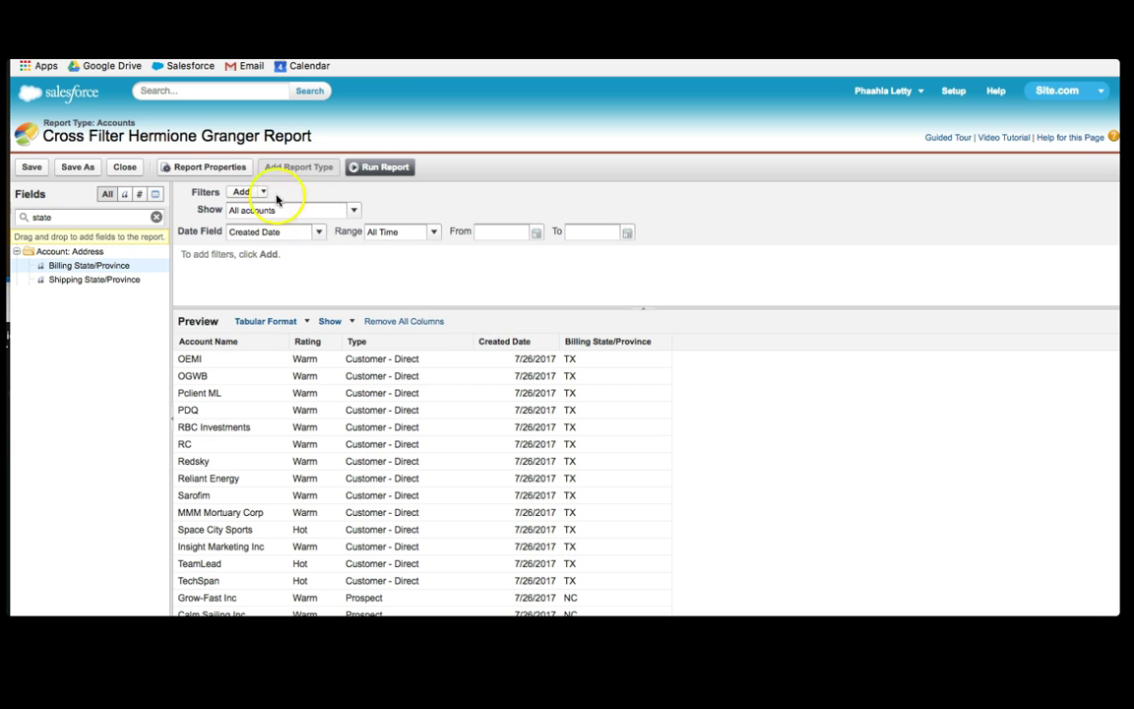
Add a cross filter to the report for Accounts with Opportunities
left_click(264, 194)
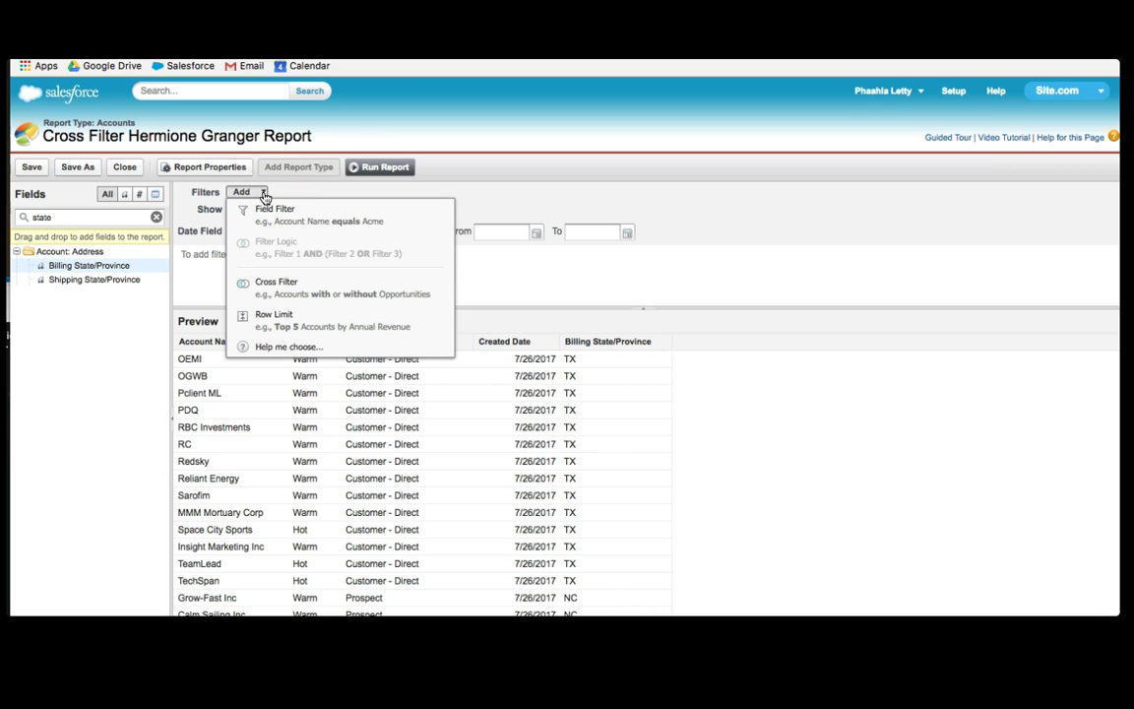
left_click(278, 286)
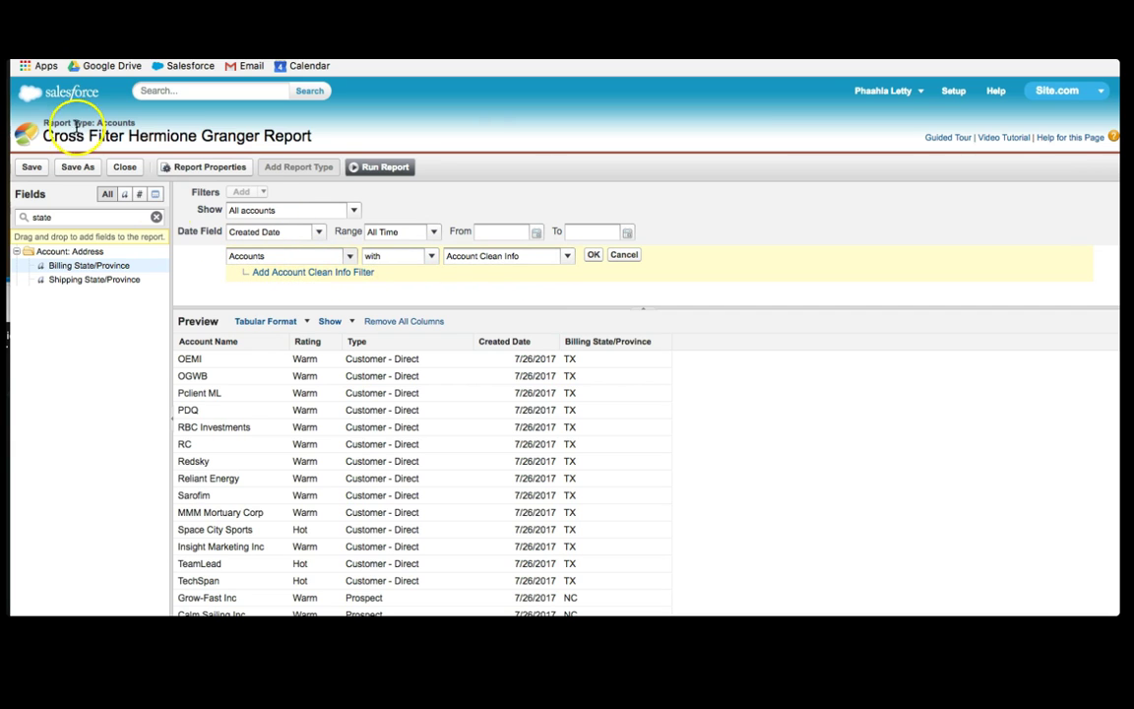
left_click(347, 257)
left_click(326, 273)
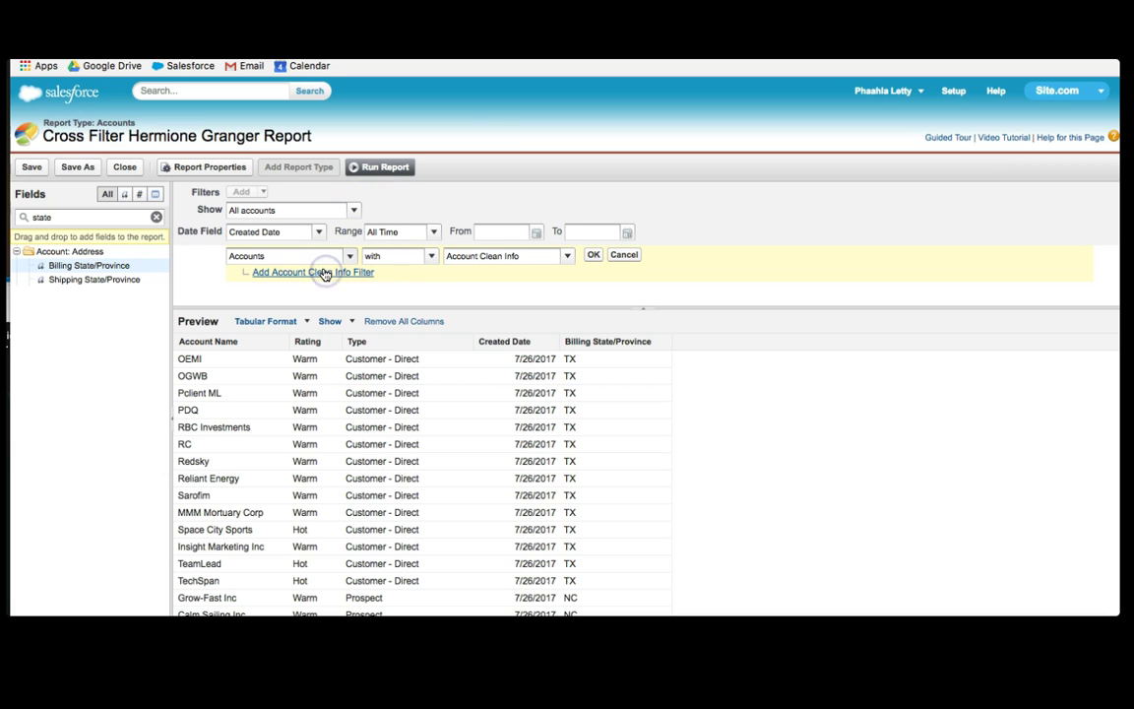
left_click(430, 255)
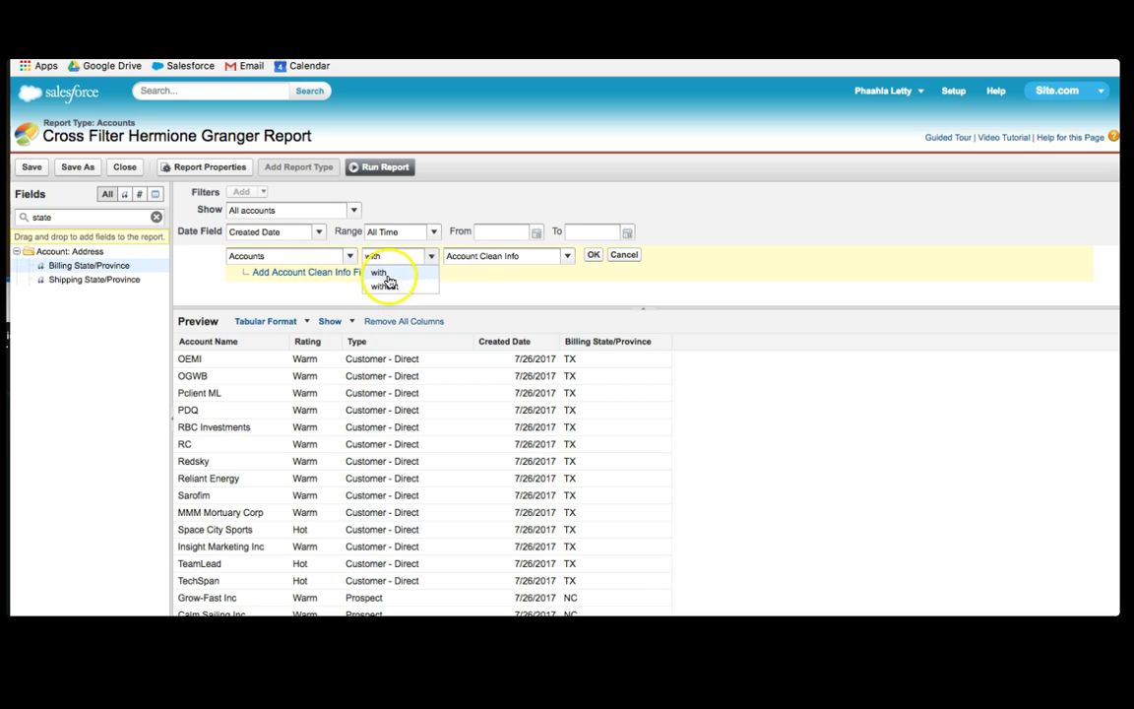
left_click(567, 256)
left_click(567, 256)
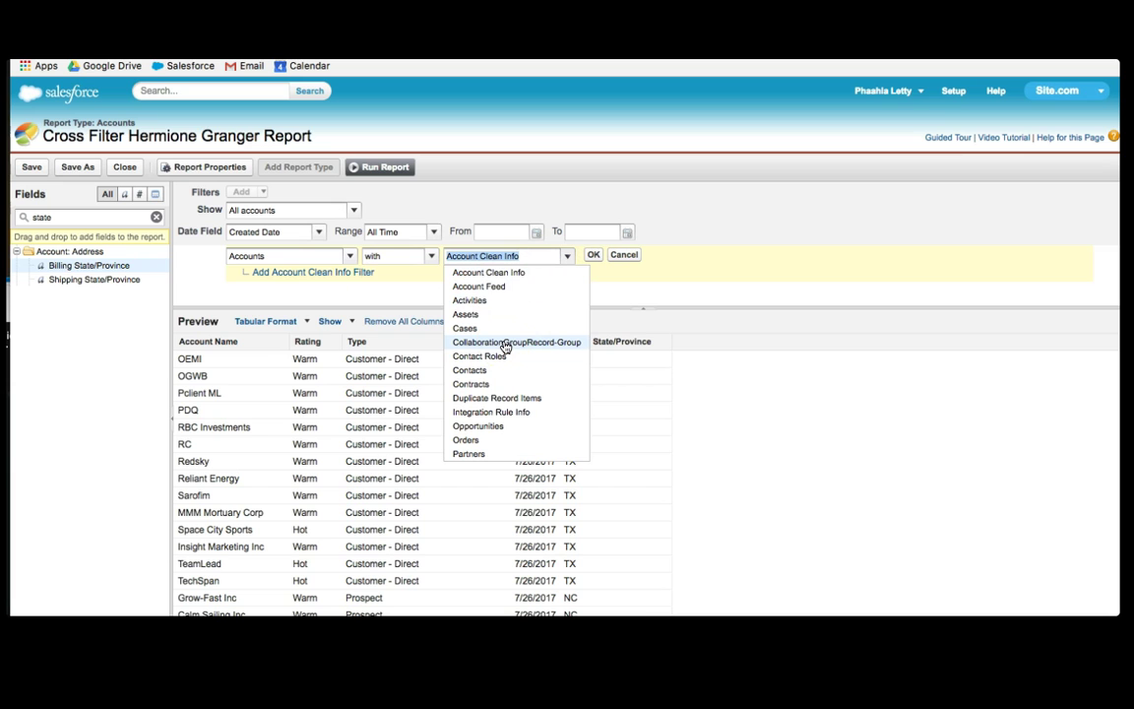
type("opp")
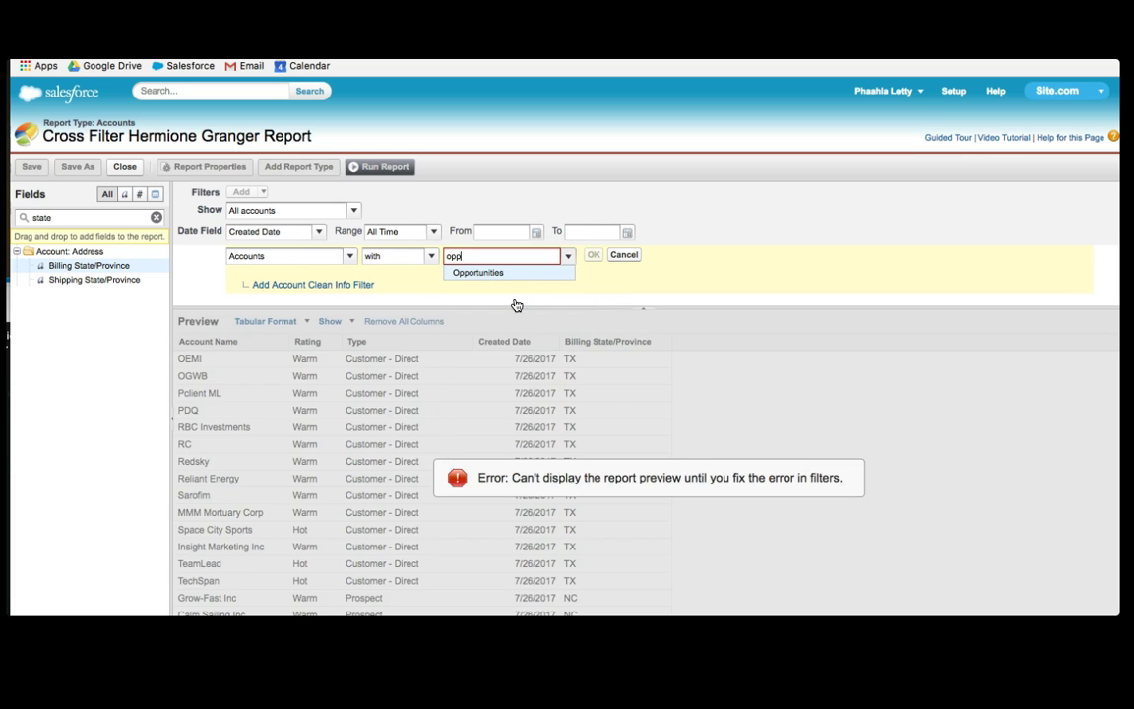
left_click(483, 273)
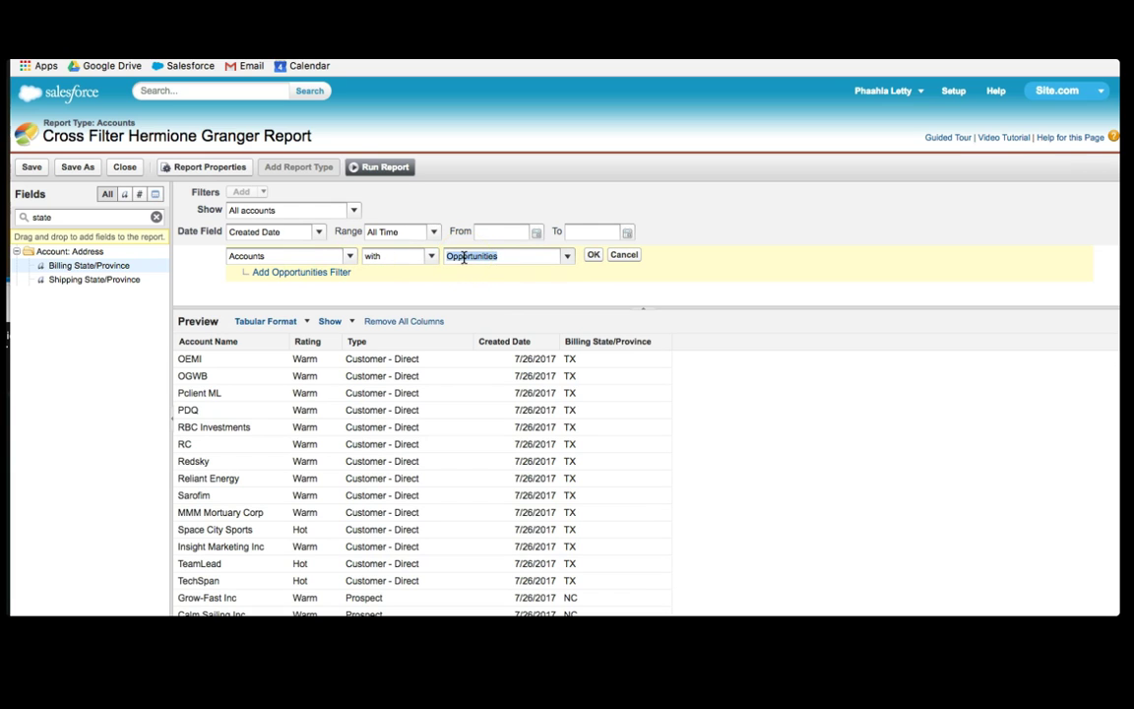
Add an opportunities filter under the cross filter with Type equals New Customer, checking the request document for the wording
left_click(311, 274)
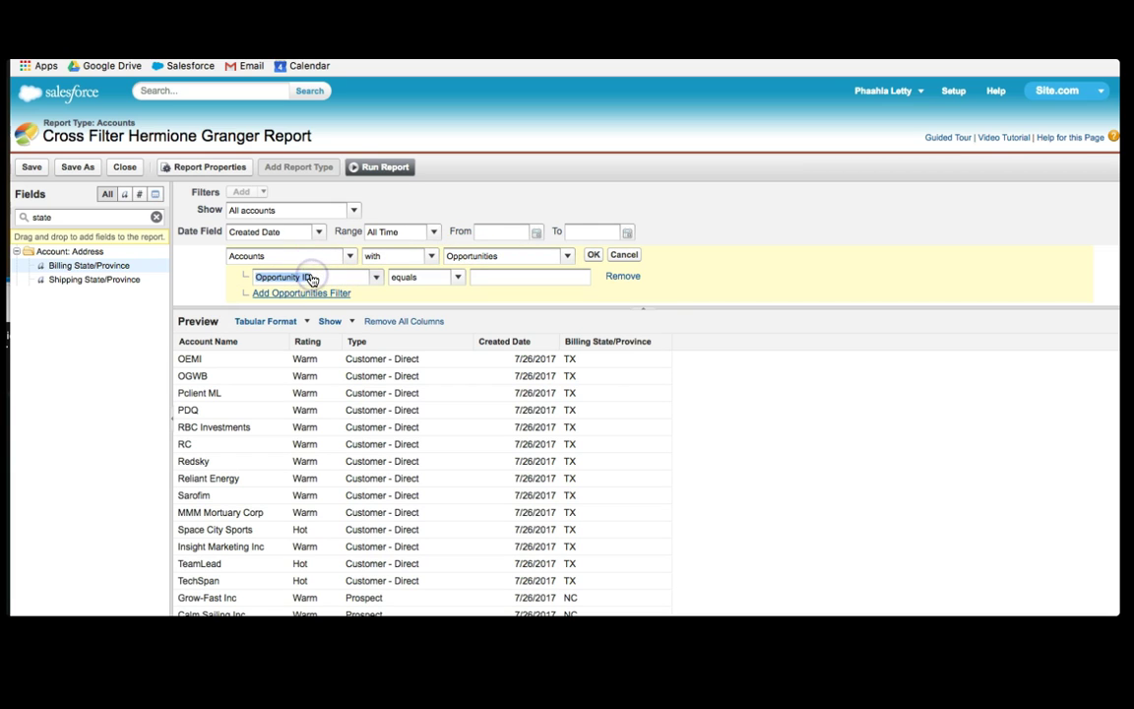
key("BackSpace")
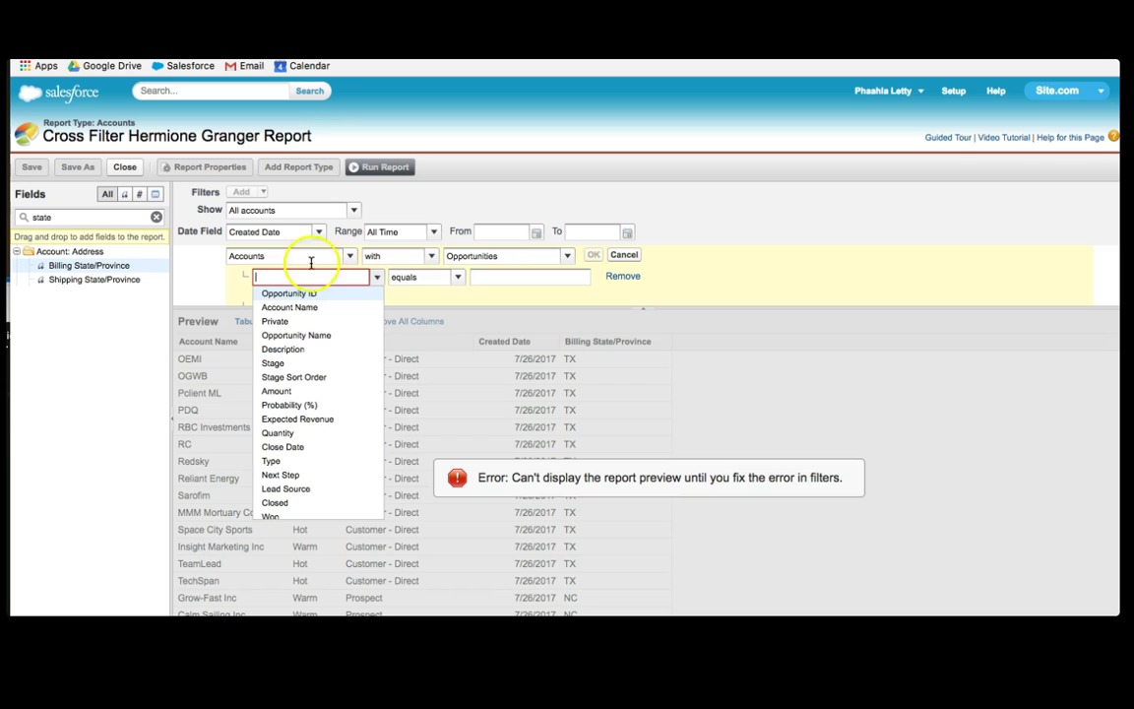
key("ctrl+Tab")
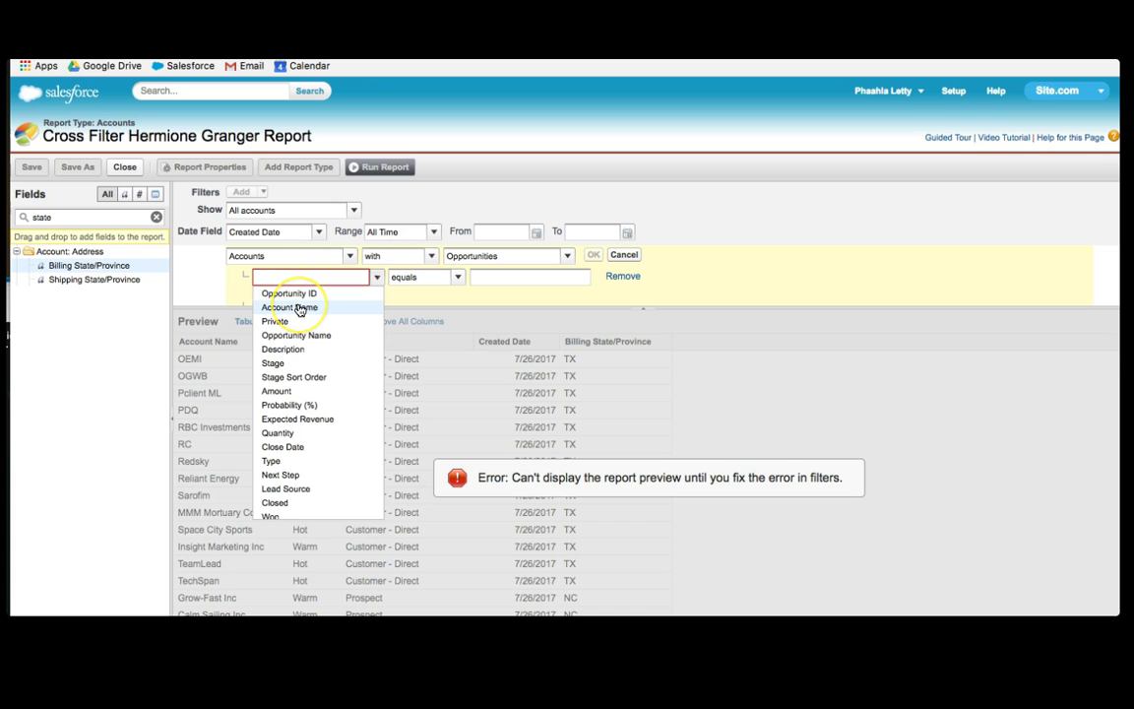
type("type")
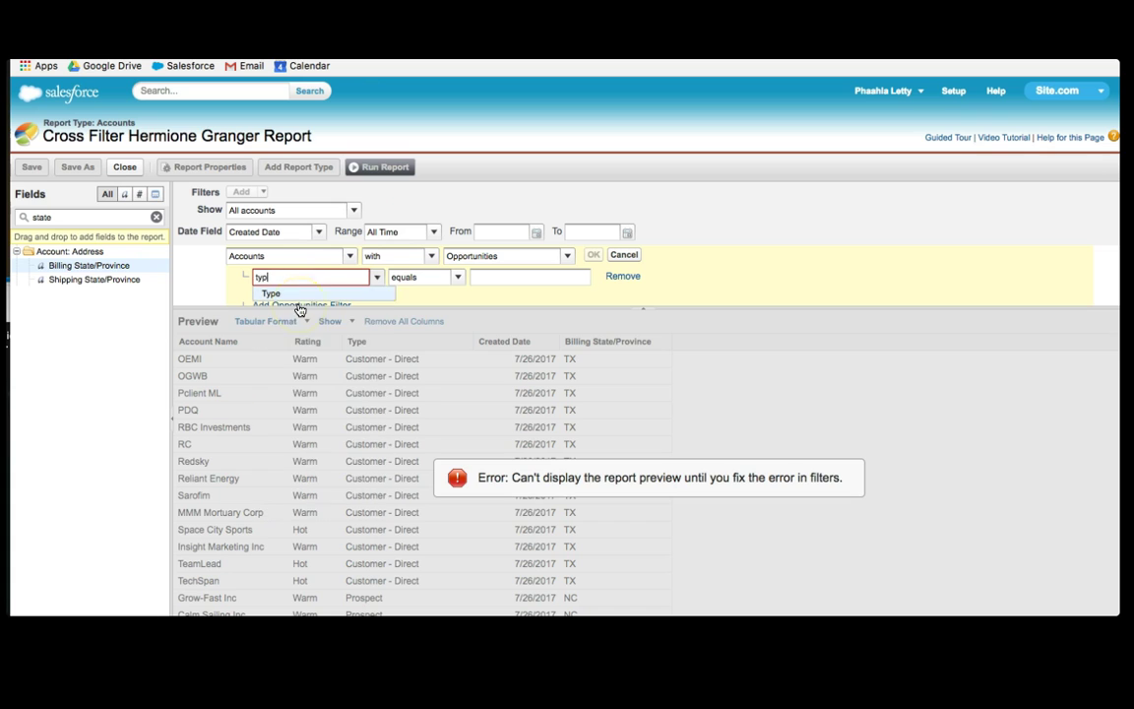
left_click(280, 294)
left_click(594, 279)
left_click(378, 61)
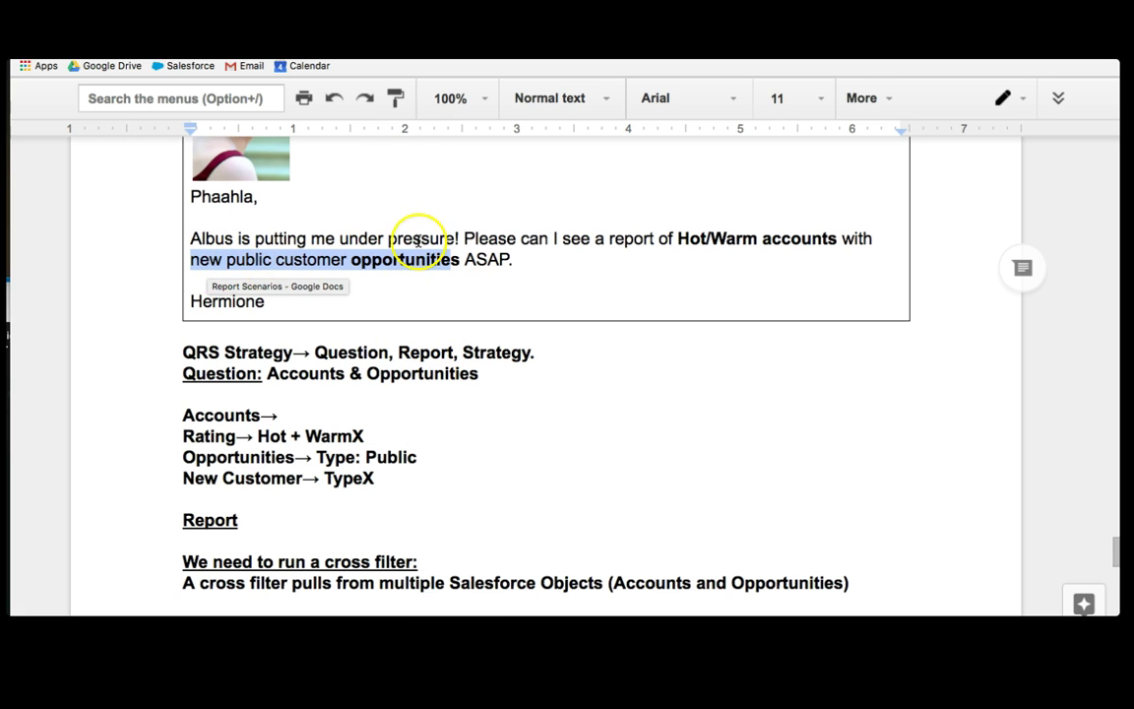
key("ctrl+Tab")
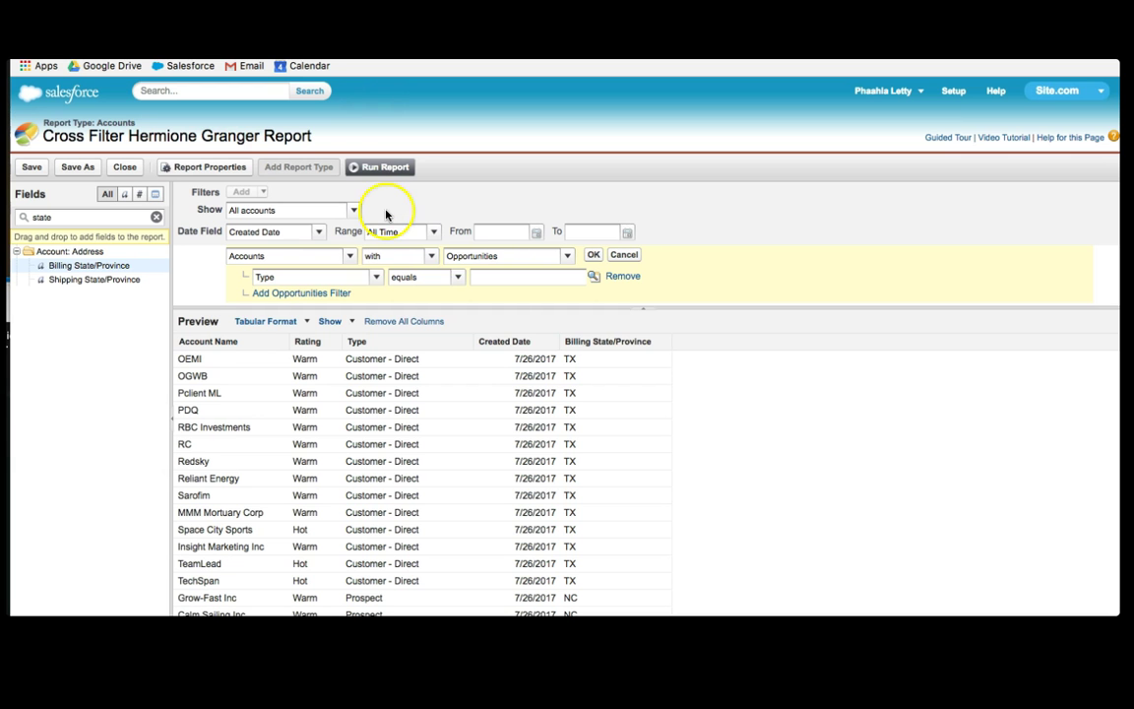
left_click(592, 278)
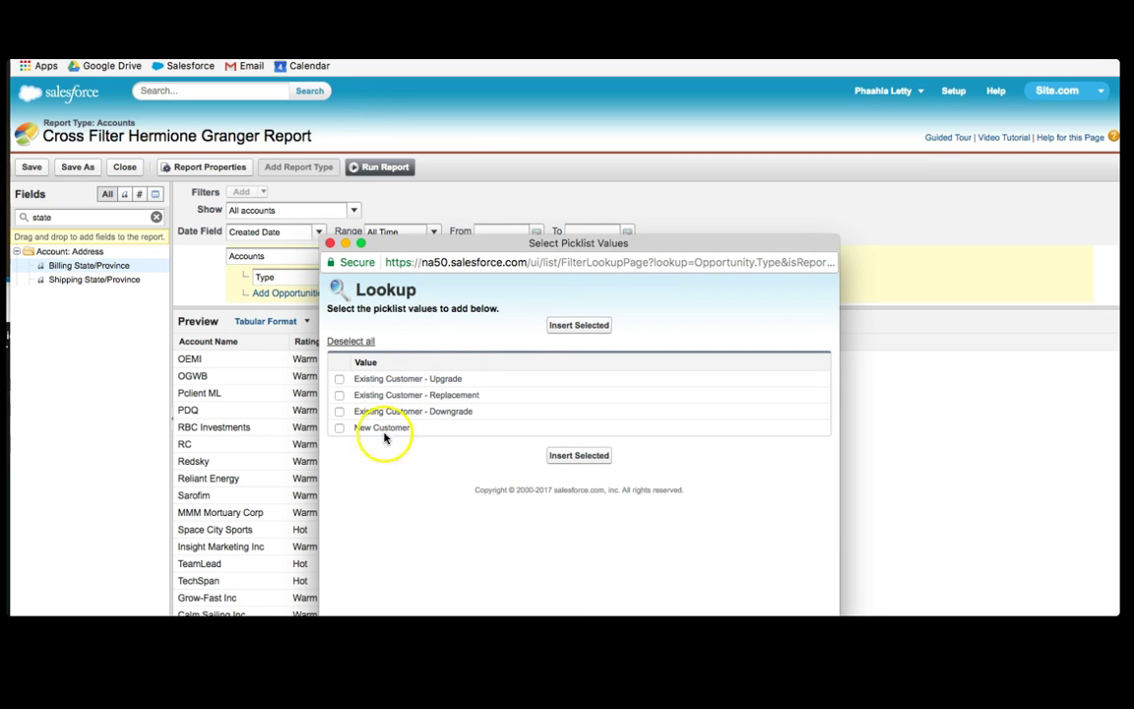
left_click(577, 454)
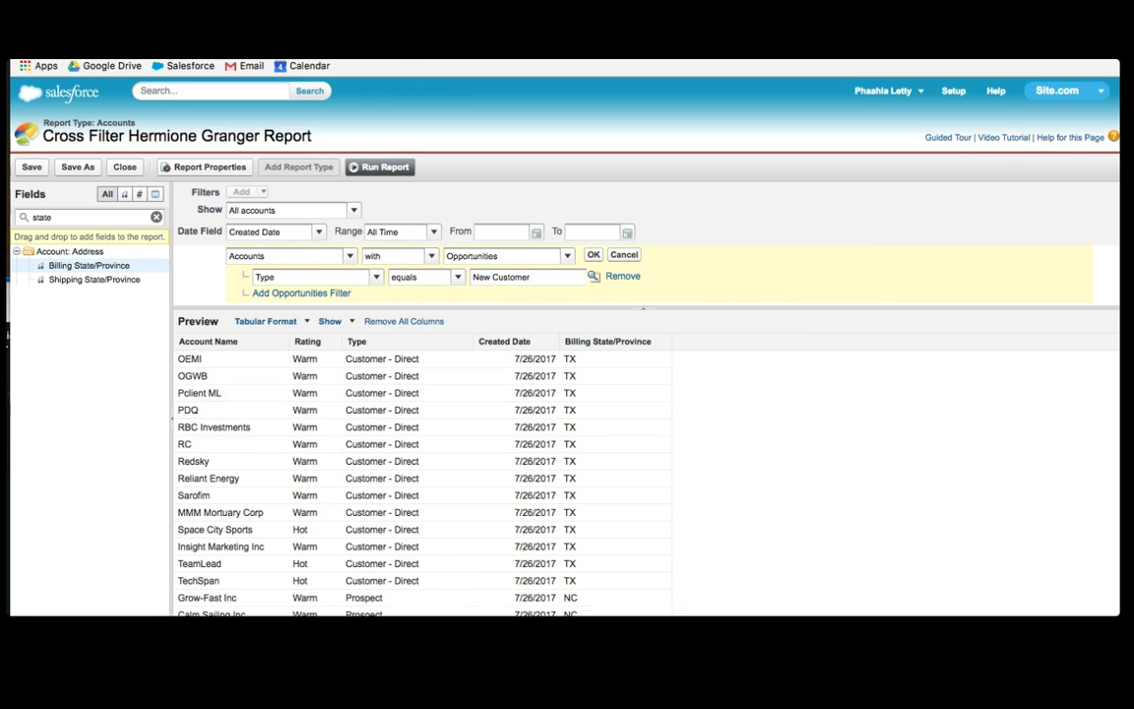
Add a second opportunities filter with Private equals False after checking the request wording, and apply the cross filter
key("ctrl+Tab")
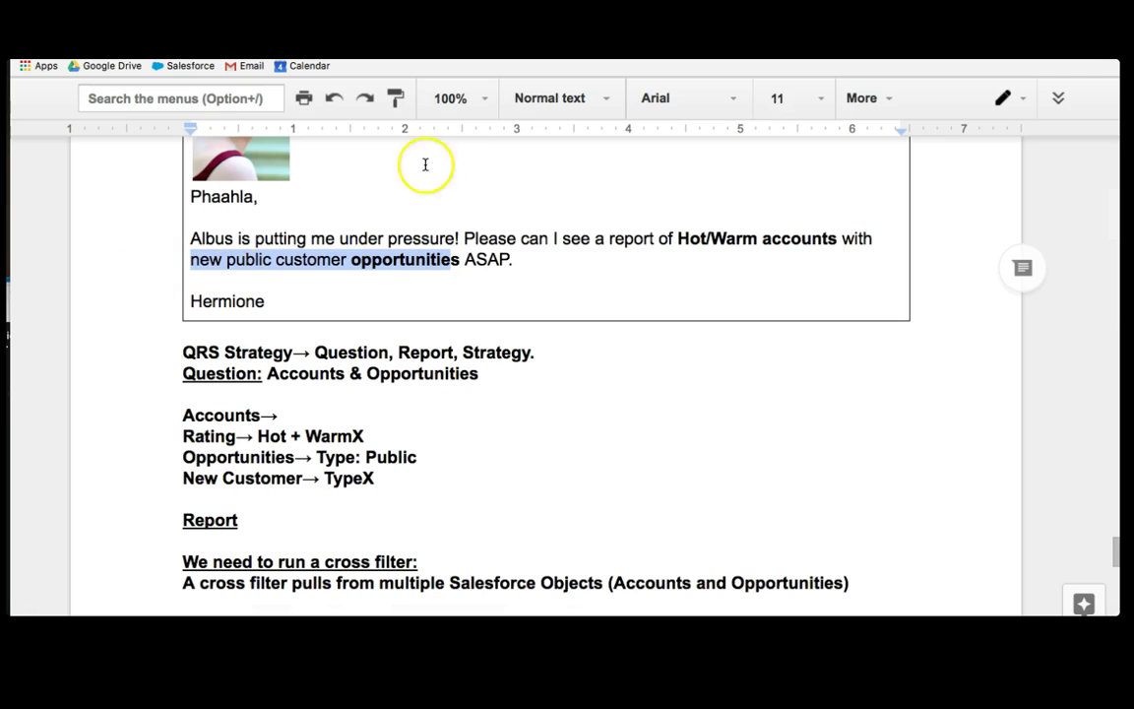
key("ctrl+Tab")
left_click(306, 292)
type("pub")
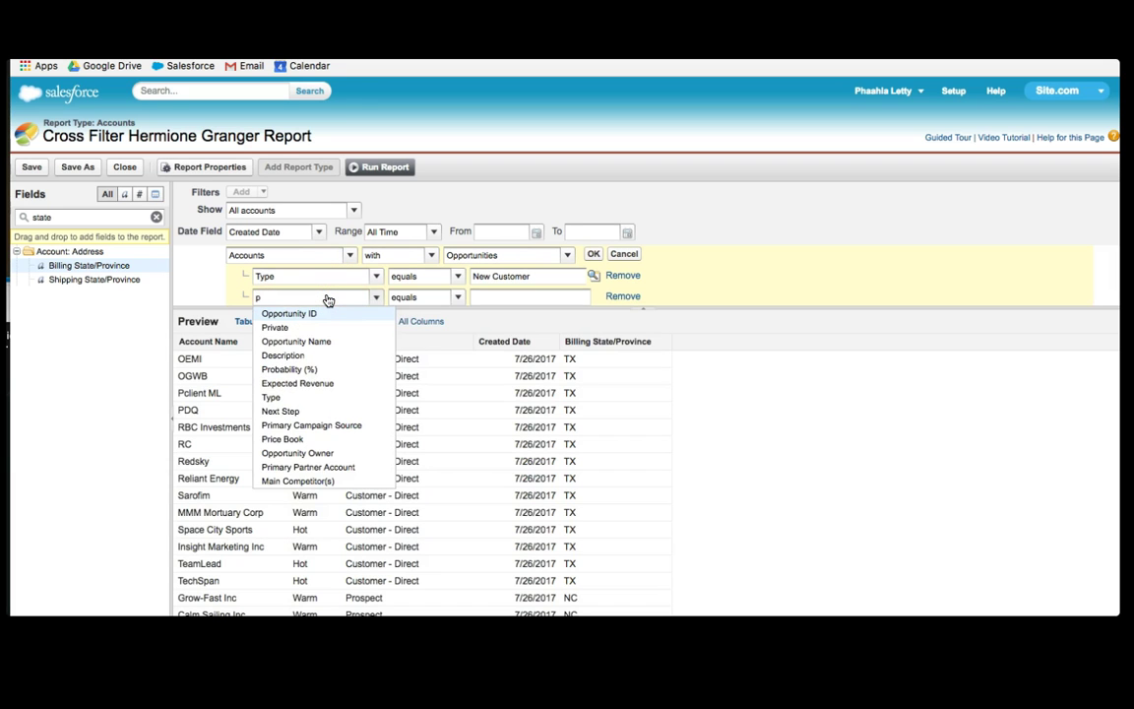
key("BackSpace")
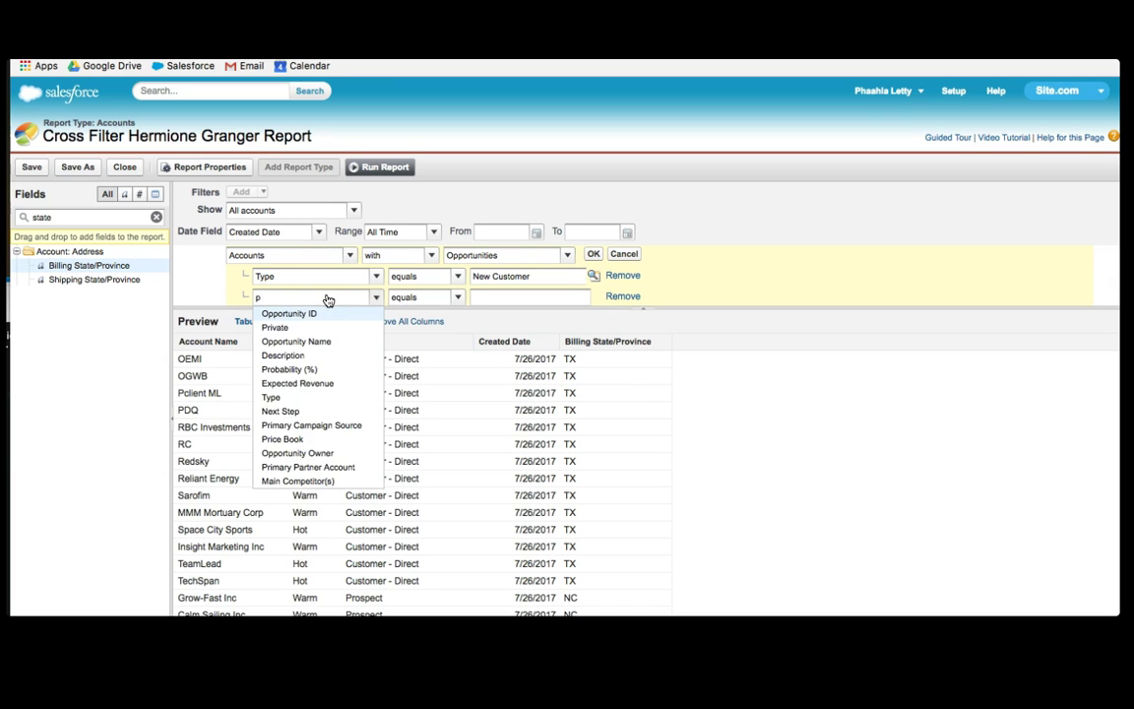
type("ri")
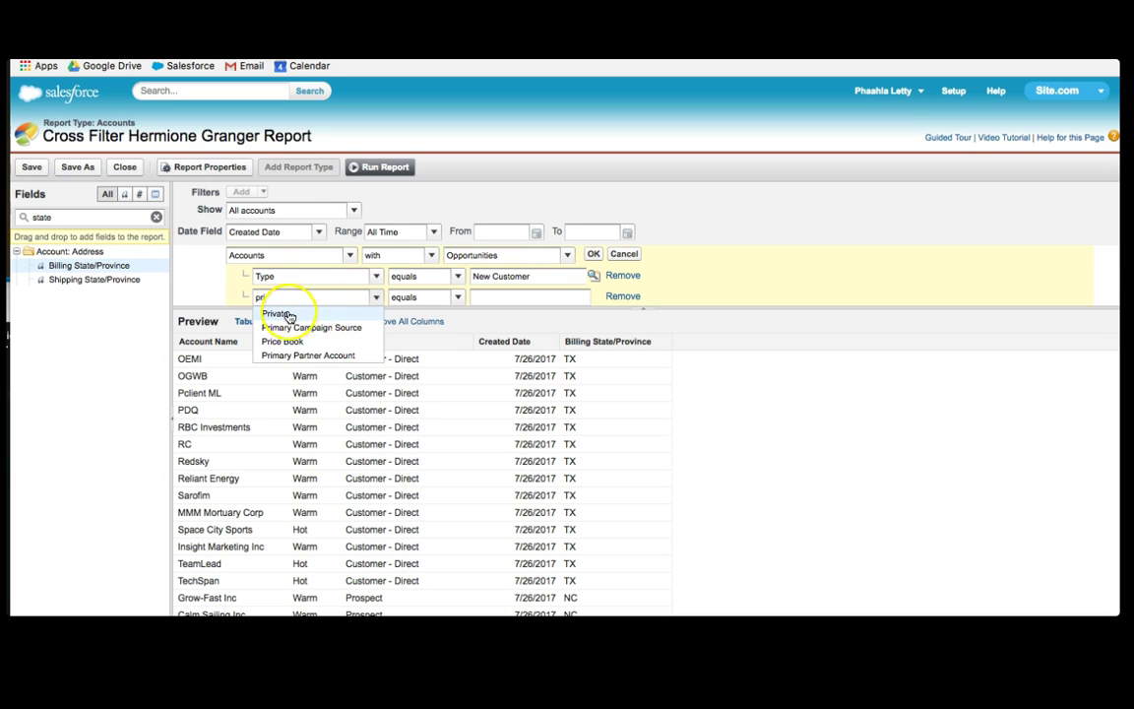
left_click(281, 313)
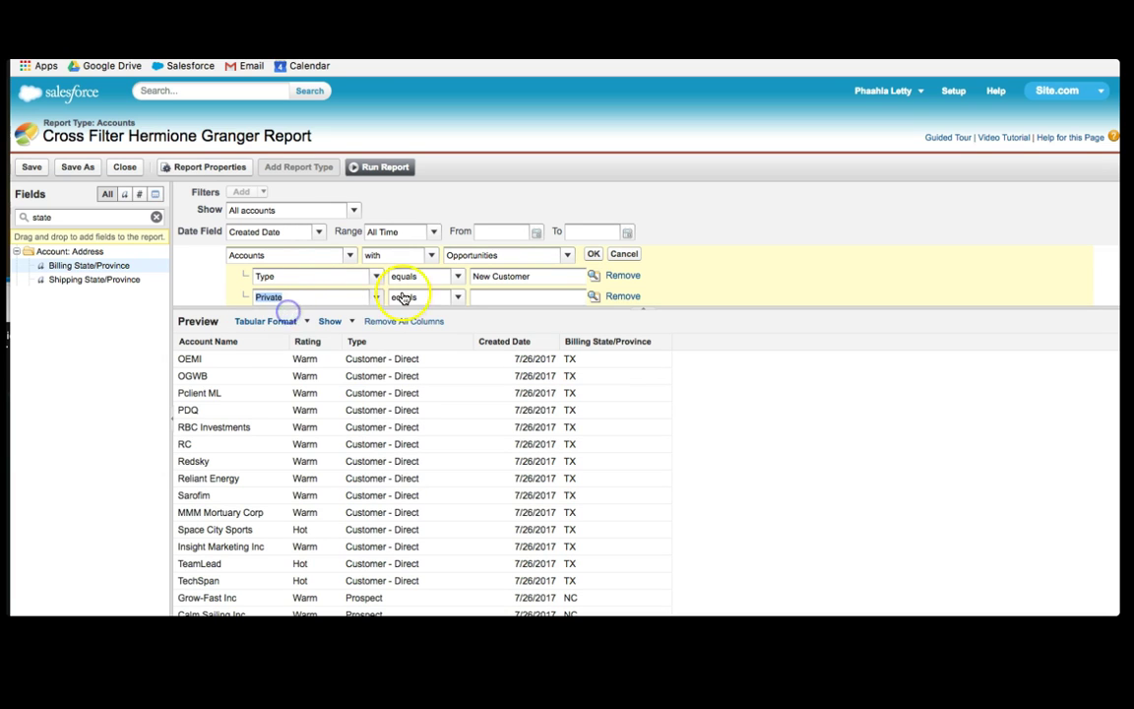
left_click(594, 296)
left_click(344, 387)
left_click(576, 413)
left_click(597, 255)
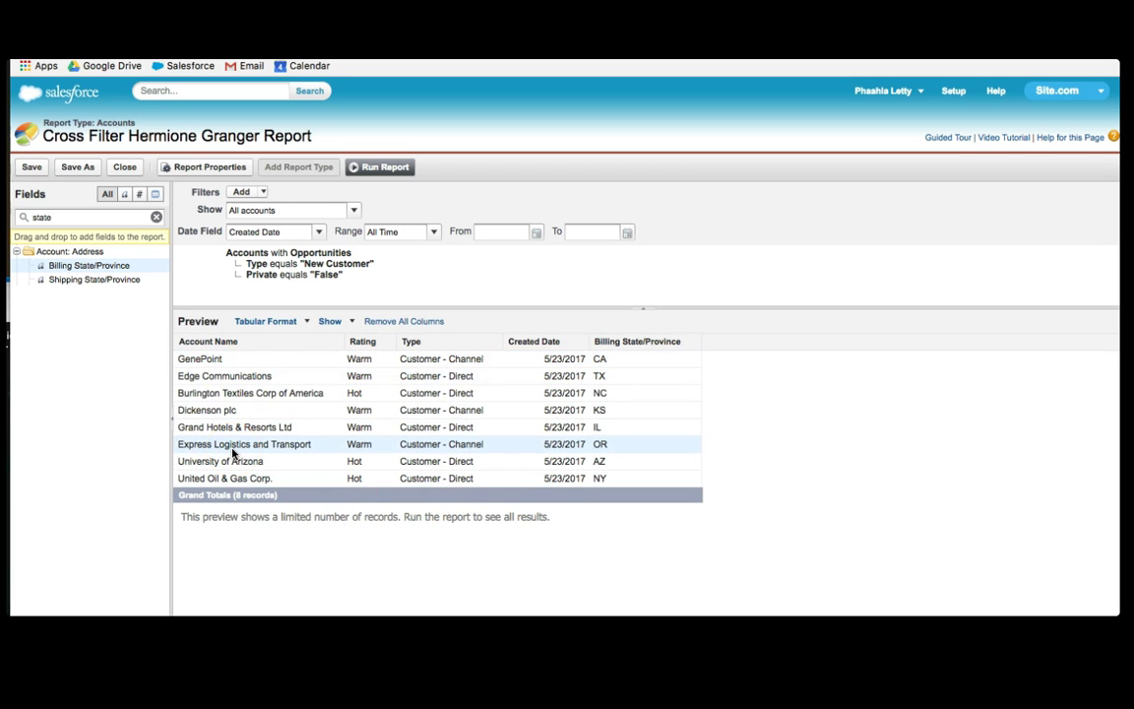
Check the requested account ratings in the request document and add a report filter with Rating equals Hot, Warm
key("ctrl+Tab")
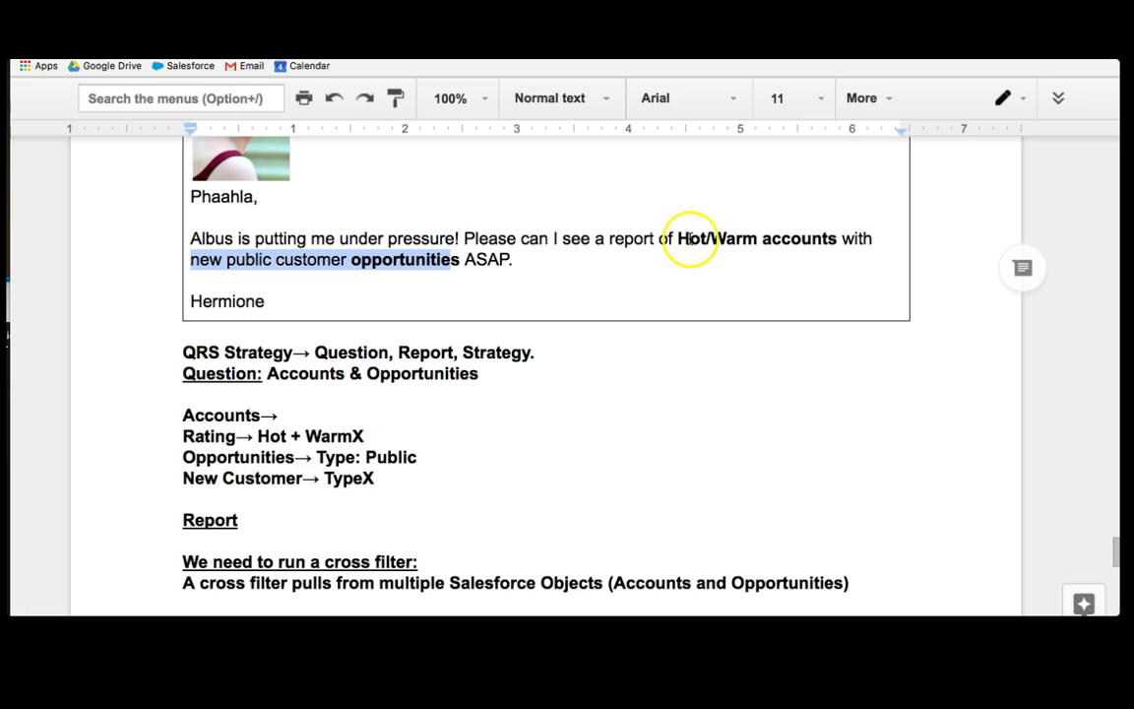
left_click_drag(679, 239, 783, 242)
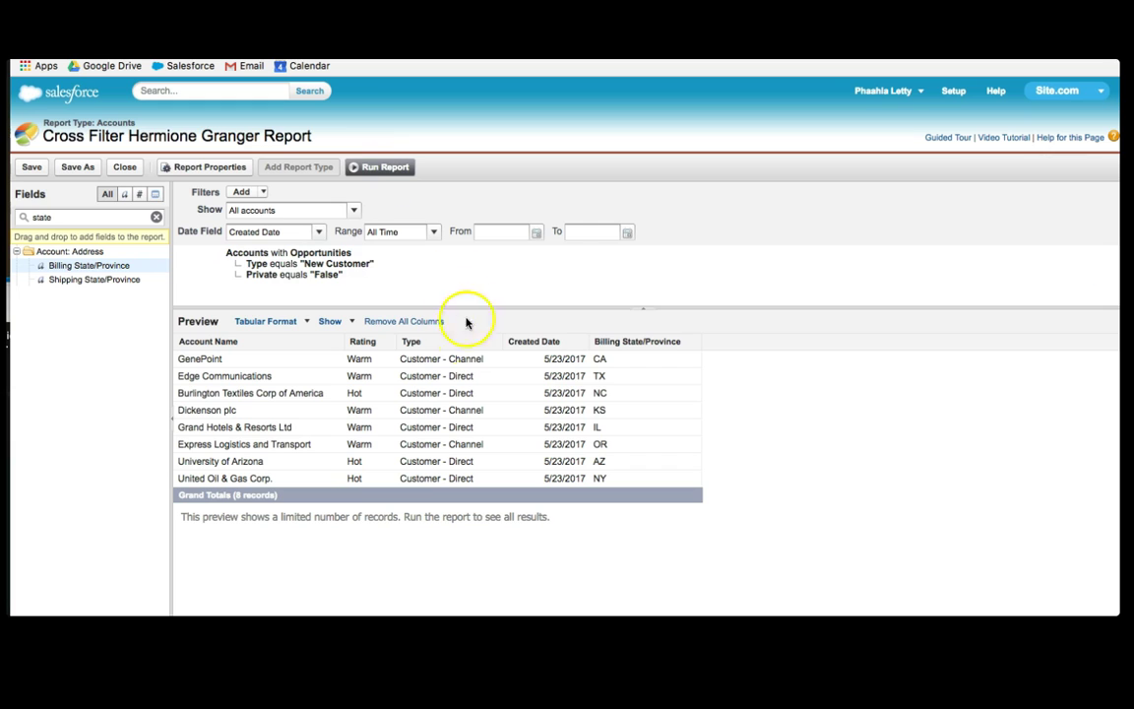
left_click_drag(362, 345, 325, 283)
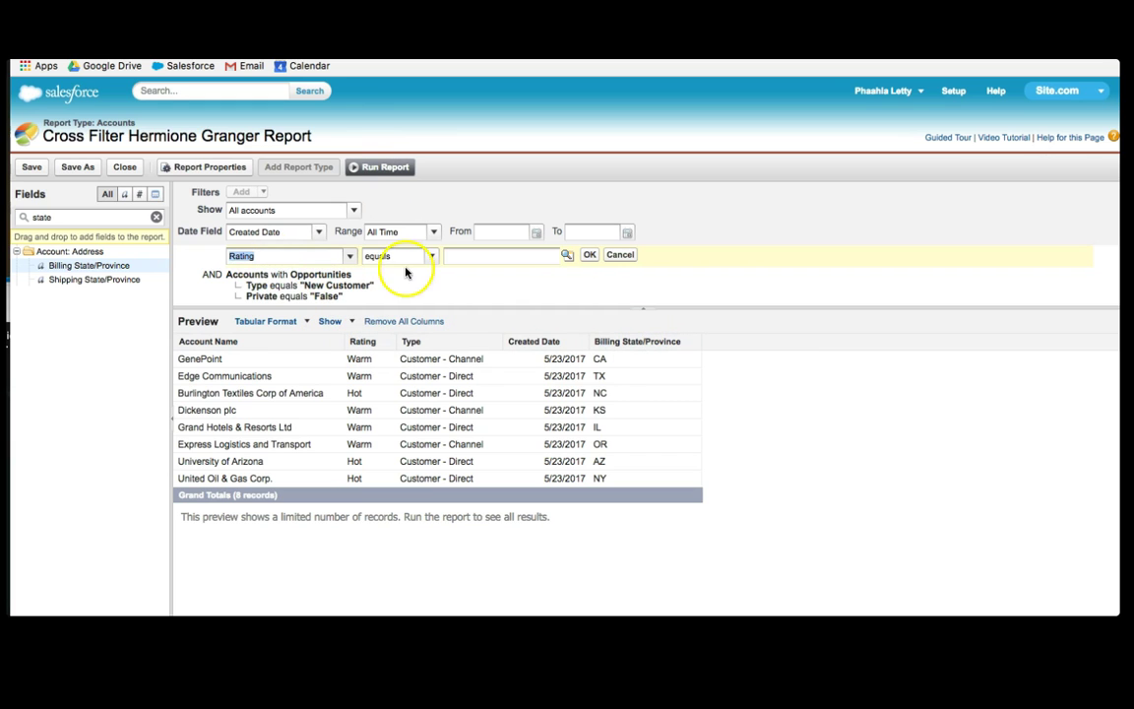
left_click(567, 255)
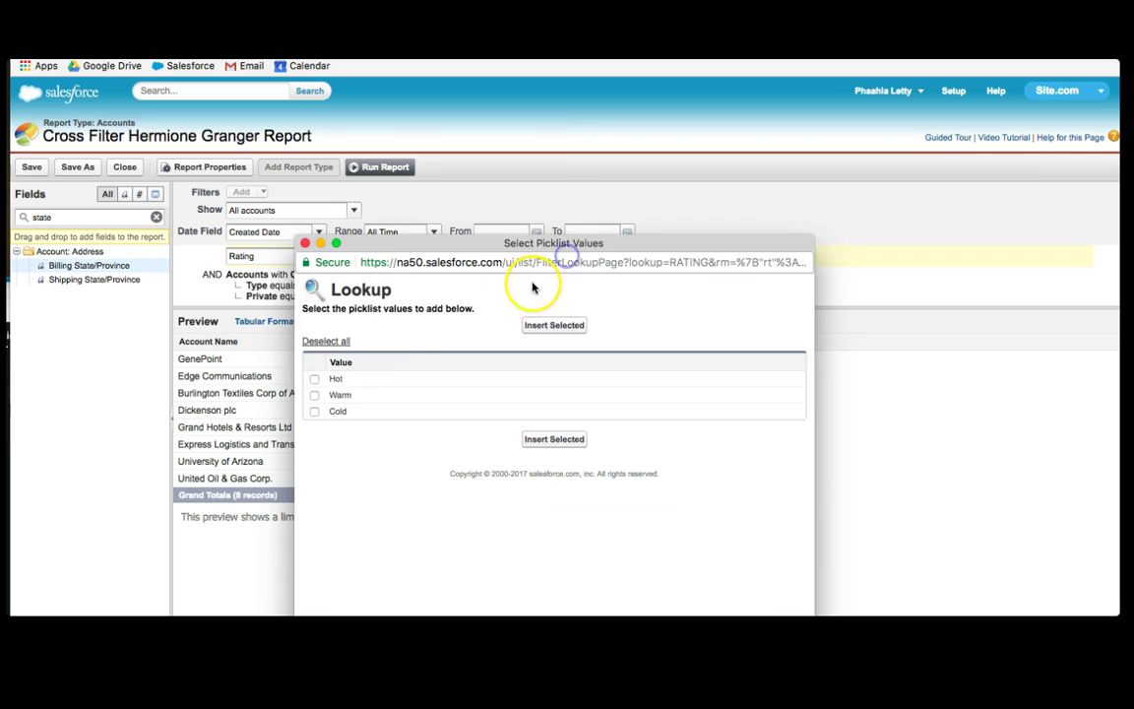
left_click(314, 379)
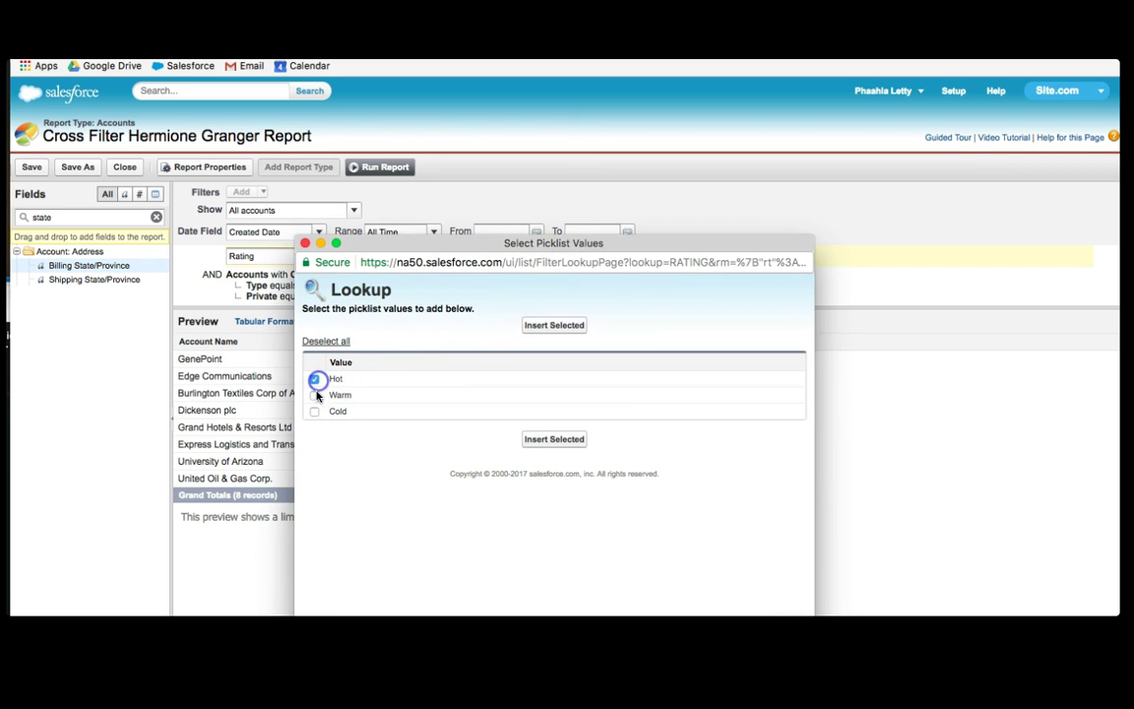
left_click(532, 439)
left_click(590, 256)
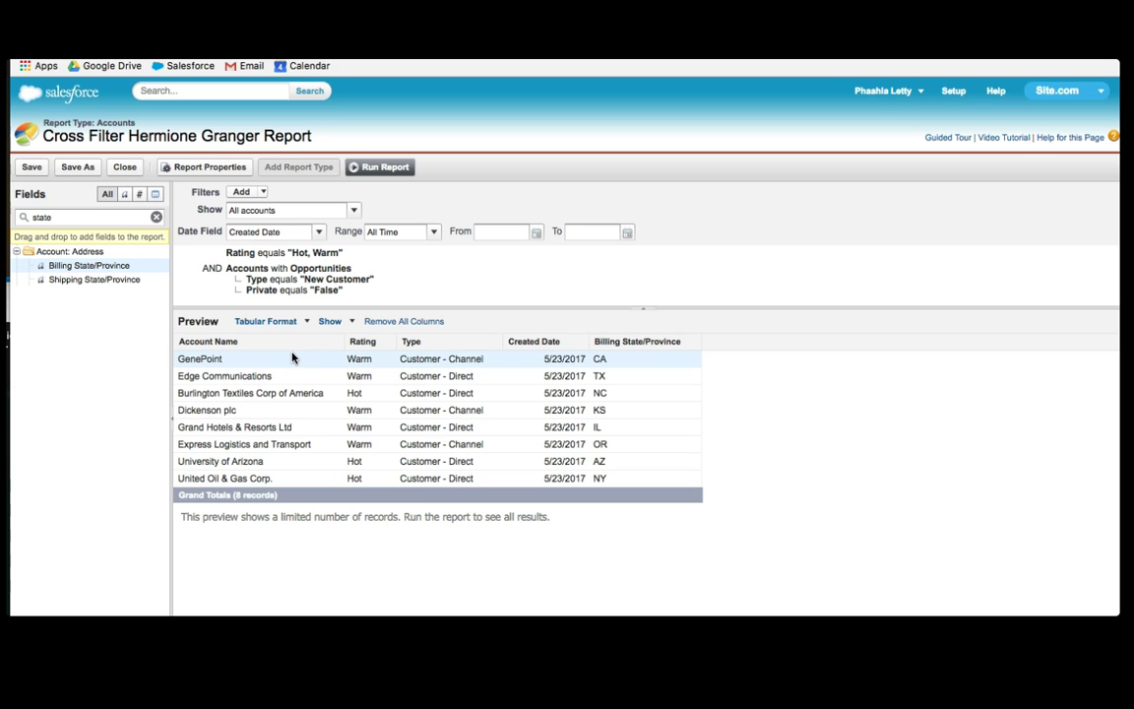
Change the report to Summary format and group it by Rating and, below that, by Billing State/Province
left_click(305, 323)
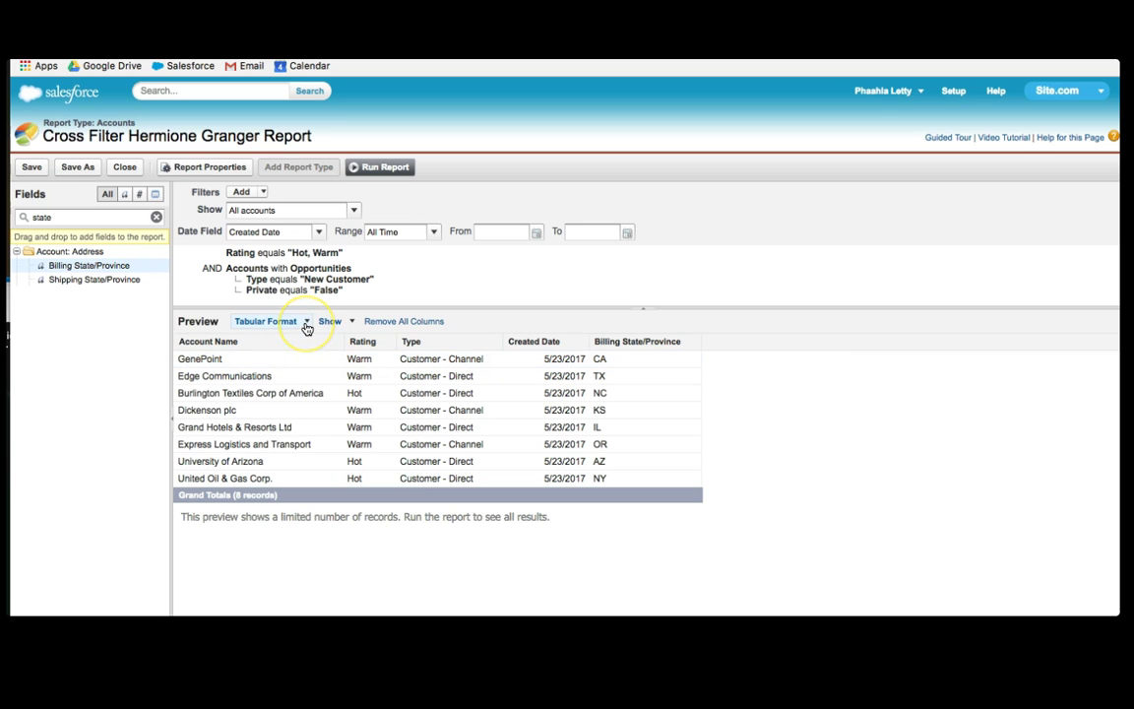
left_click(305, 323)
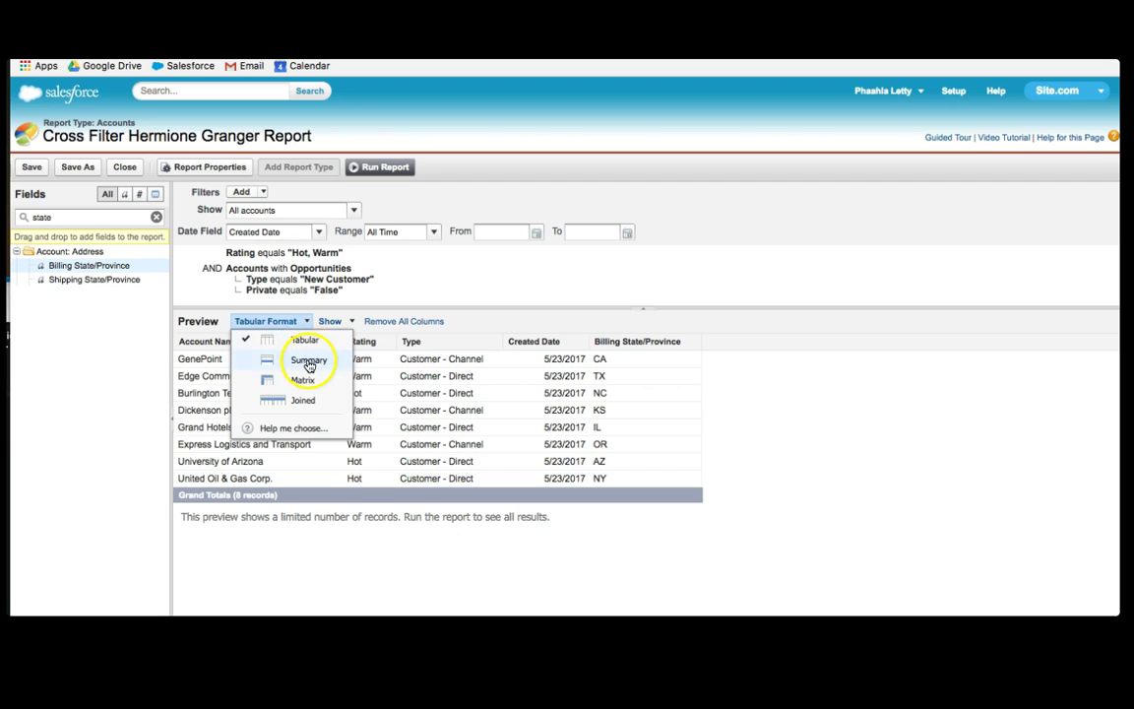
left_click(306, 360)
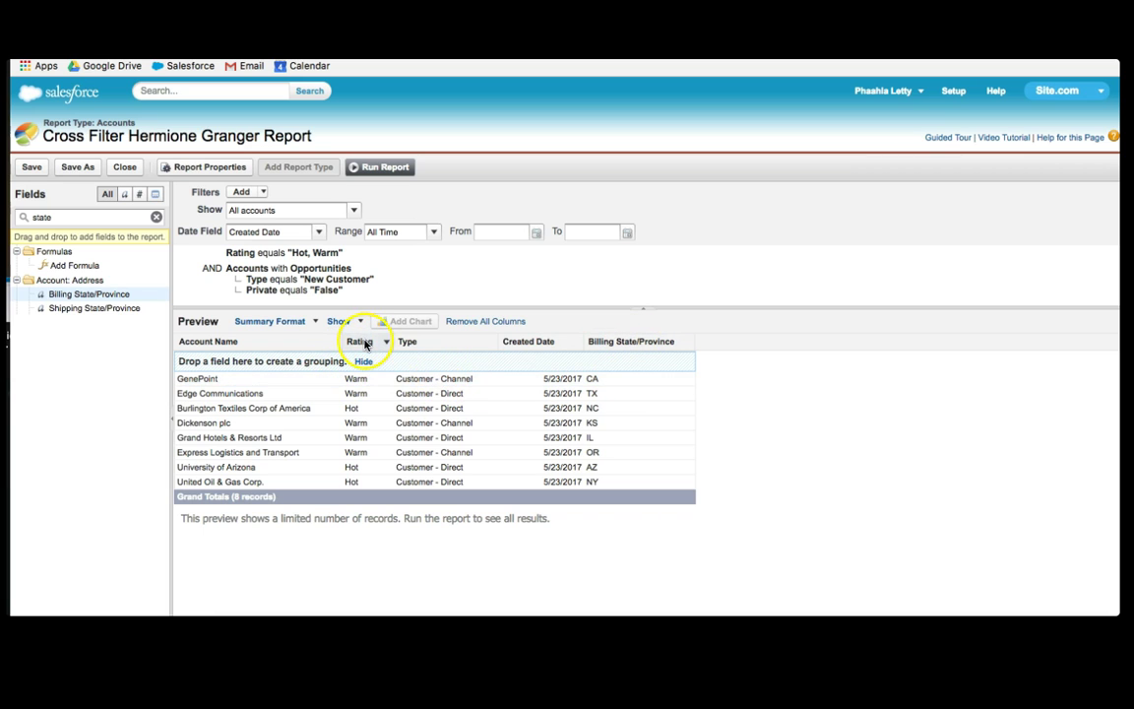
left_click_drag(361, 342, 362, 363)
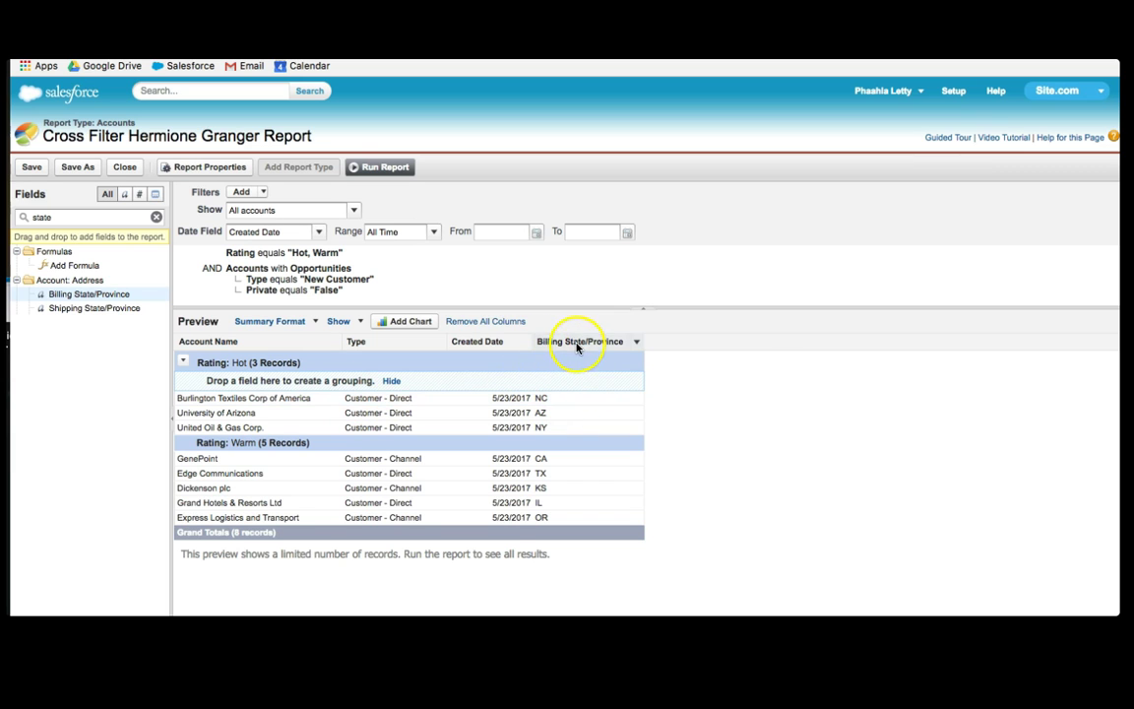
left_click_drag(577, 342, 297, 378)
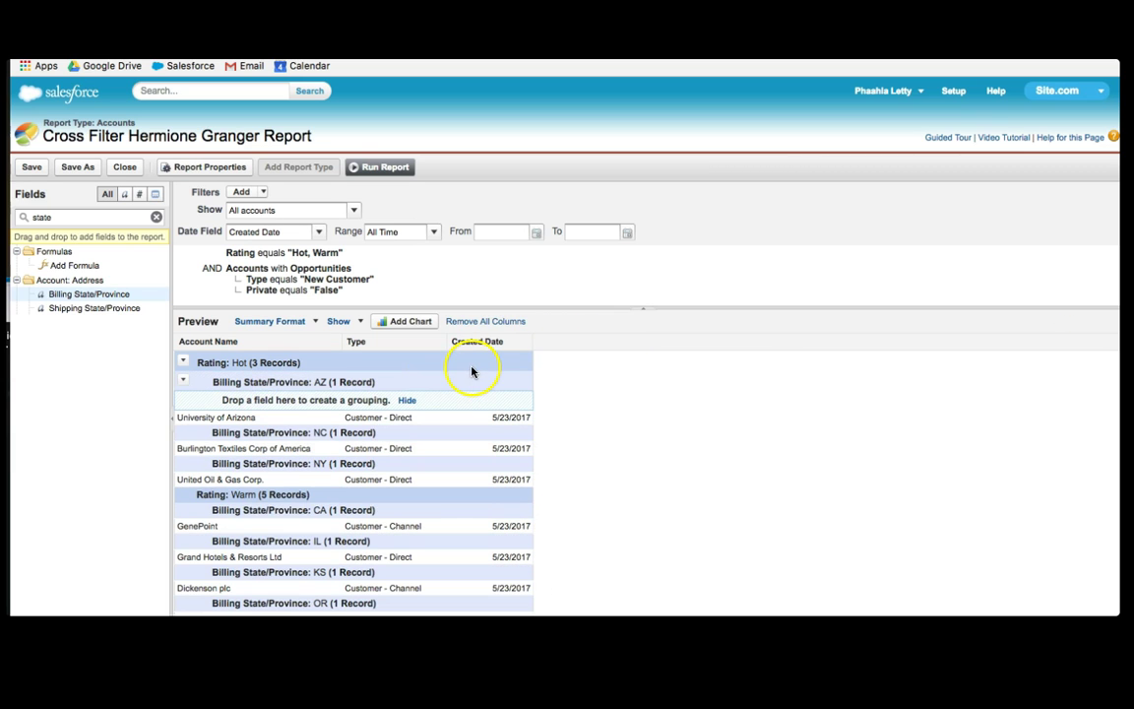
Run the report and examine the accounts grouped by rating and billing state
left_click(384, 167)
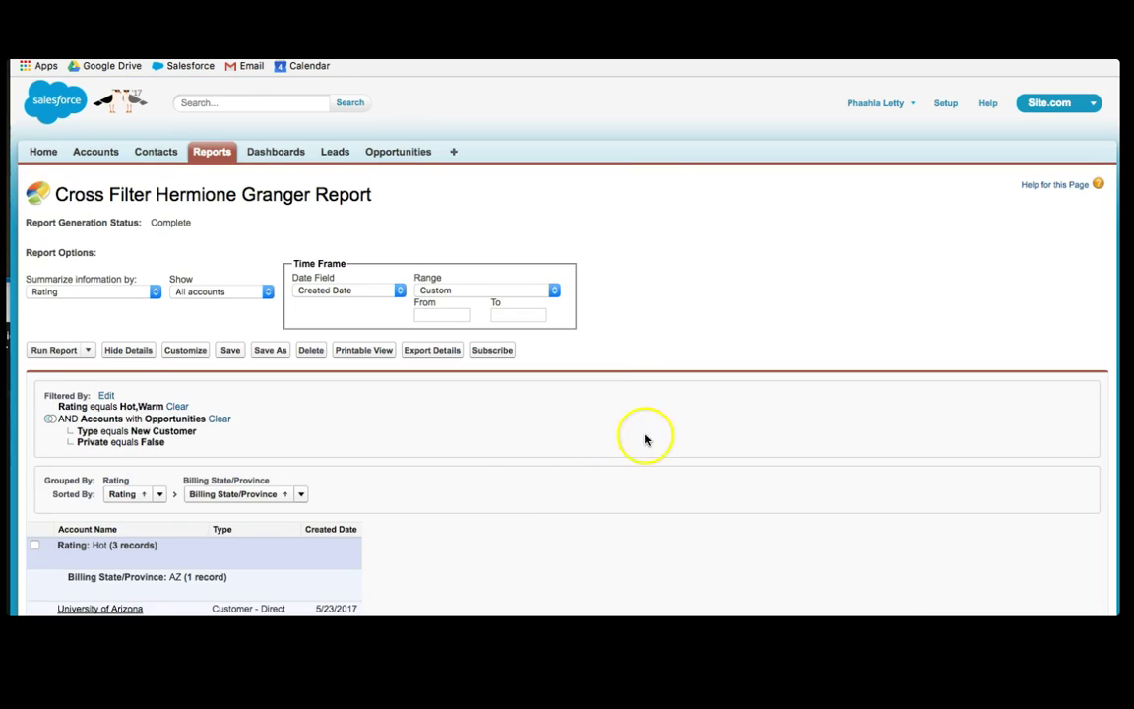
scroll(505, 478, "down", 5)
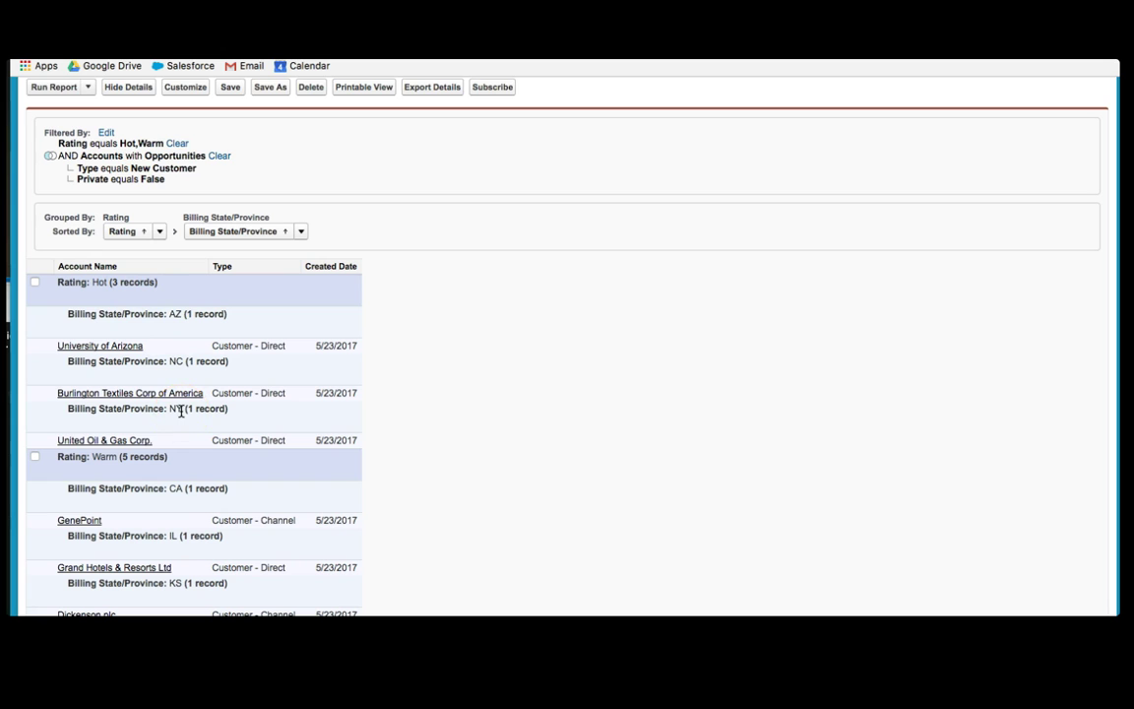
scroll(195, 384, "down", 3)
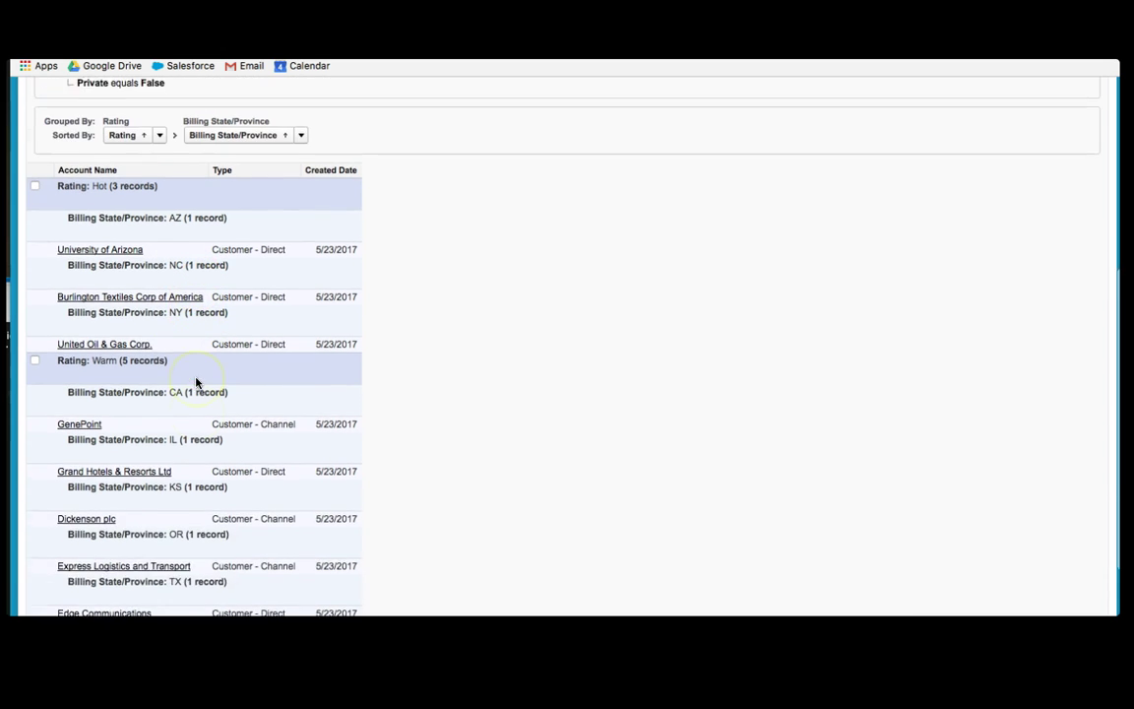
scroll(196, 382, "down", 2)
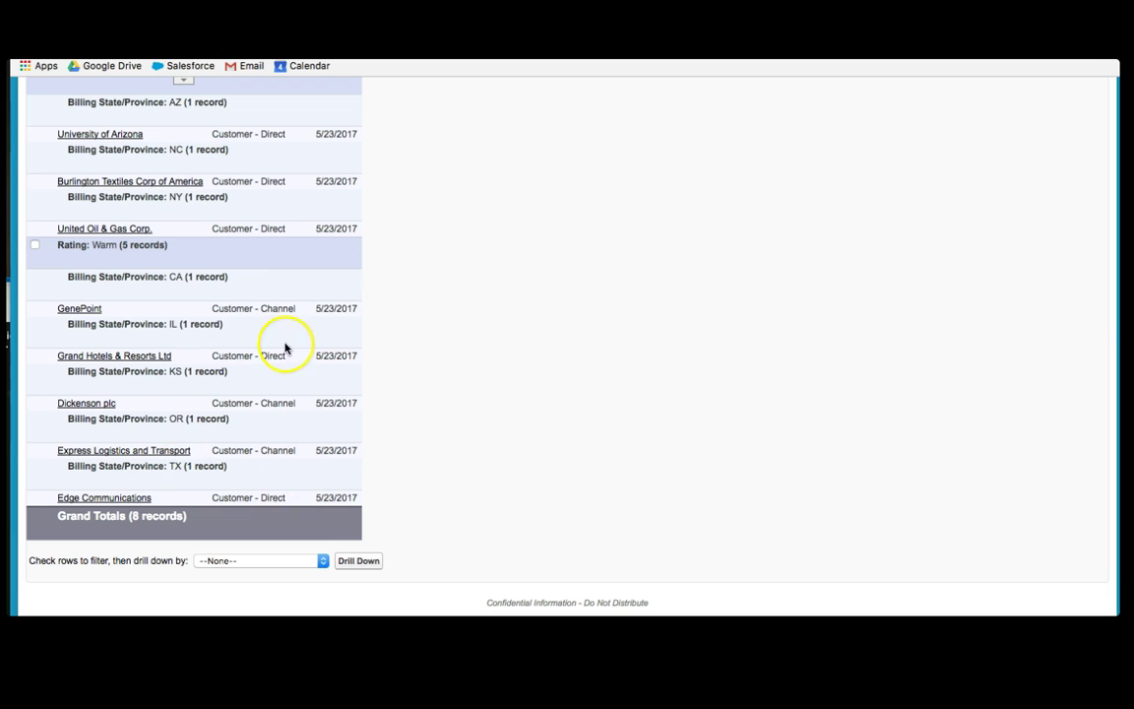
scroll(296, 350, "up", 3)
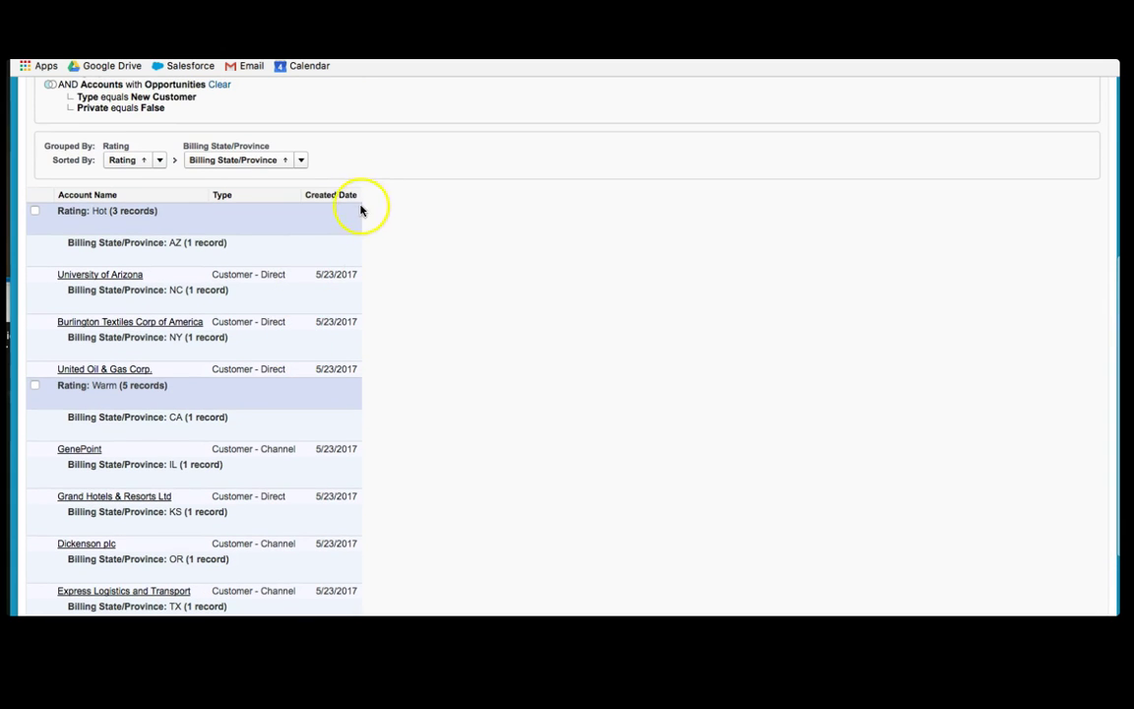
scroll(340, 463, "down", 4)
scroll(338, 503, "up", 5)
scroll(339, 503, "up", 3)
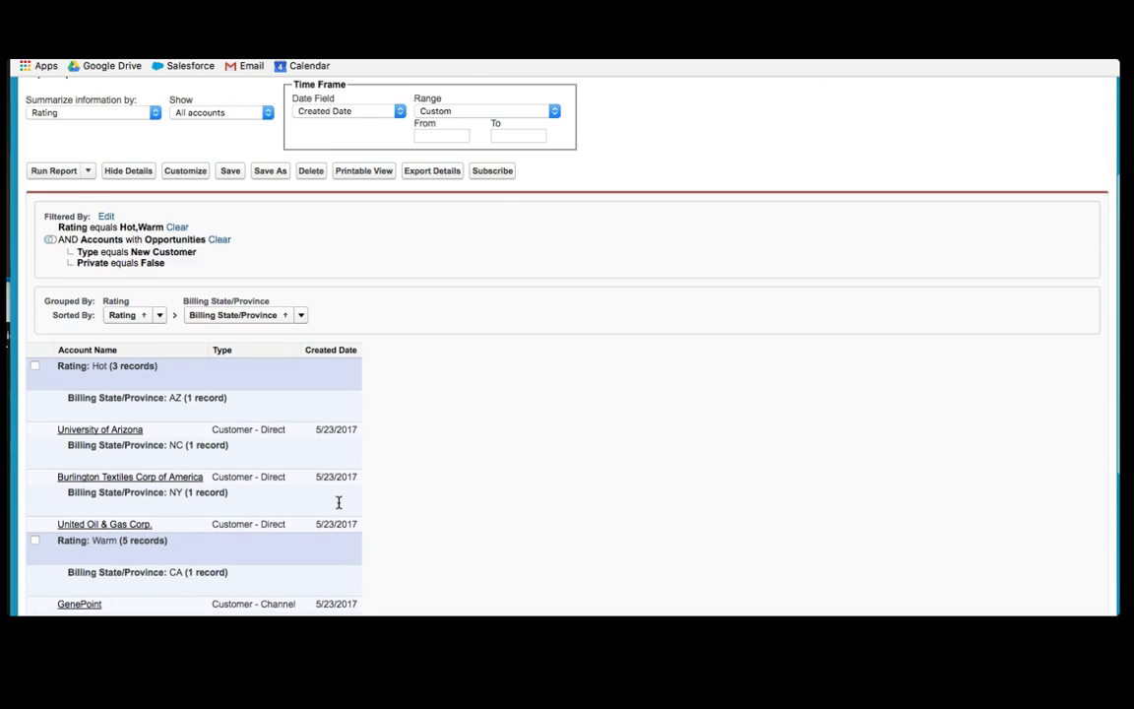
Customize the report to use Type instead of Billing State/Province as the second grouping, restore the state column, and rerun it
left_click(193, 207)
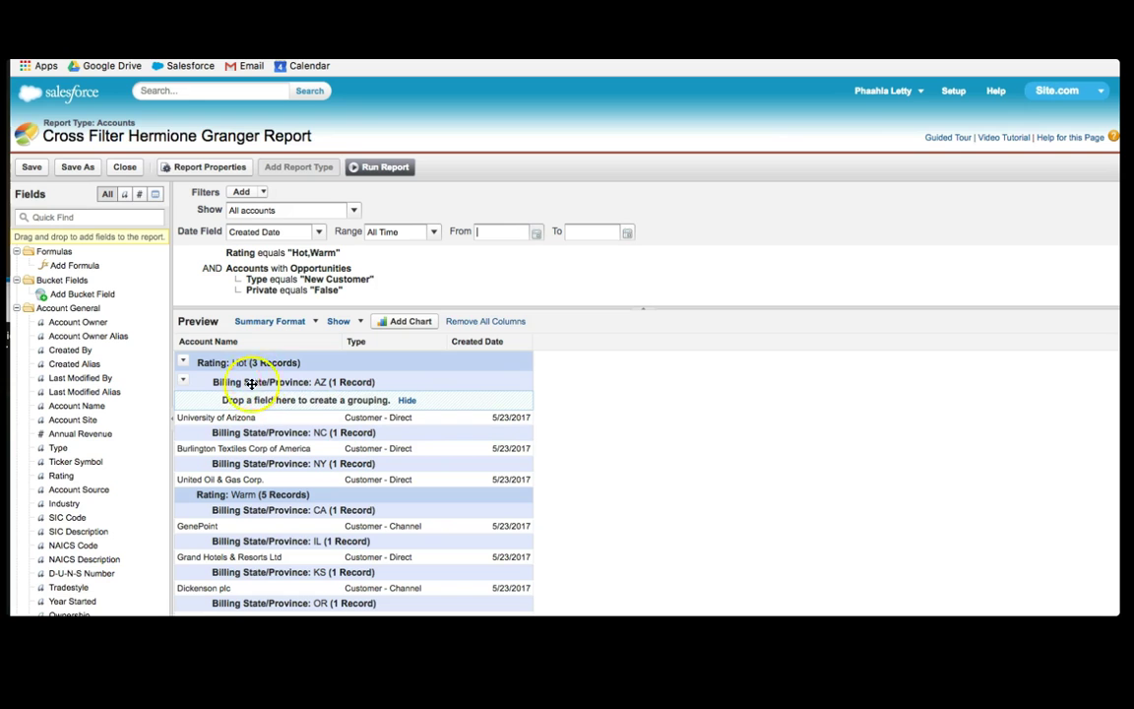
left_click_drag(240, 381, 448, 341)
left_click_drag(357, 341, 307, 379)
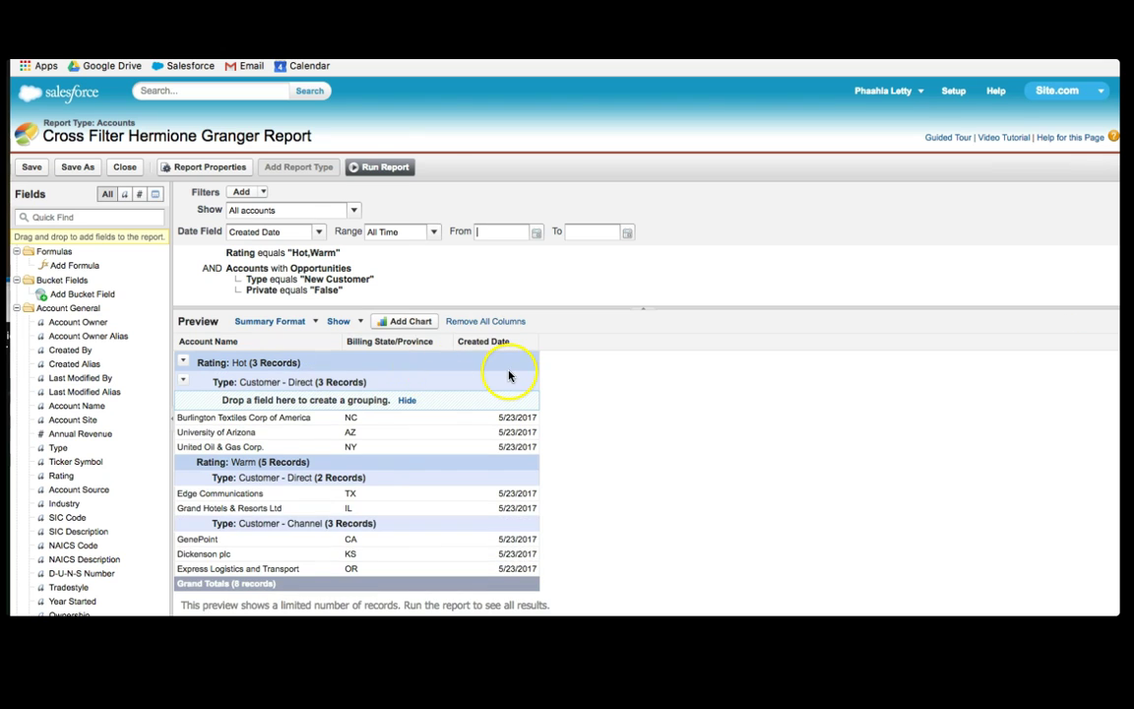
left_click(386, 167)
scroll(315, 489, "down", 3)
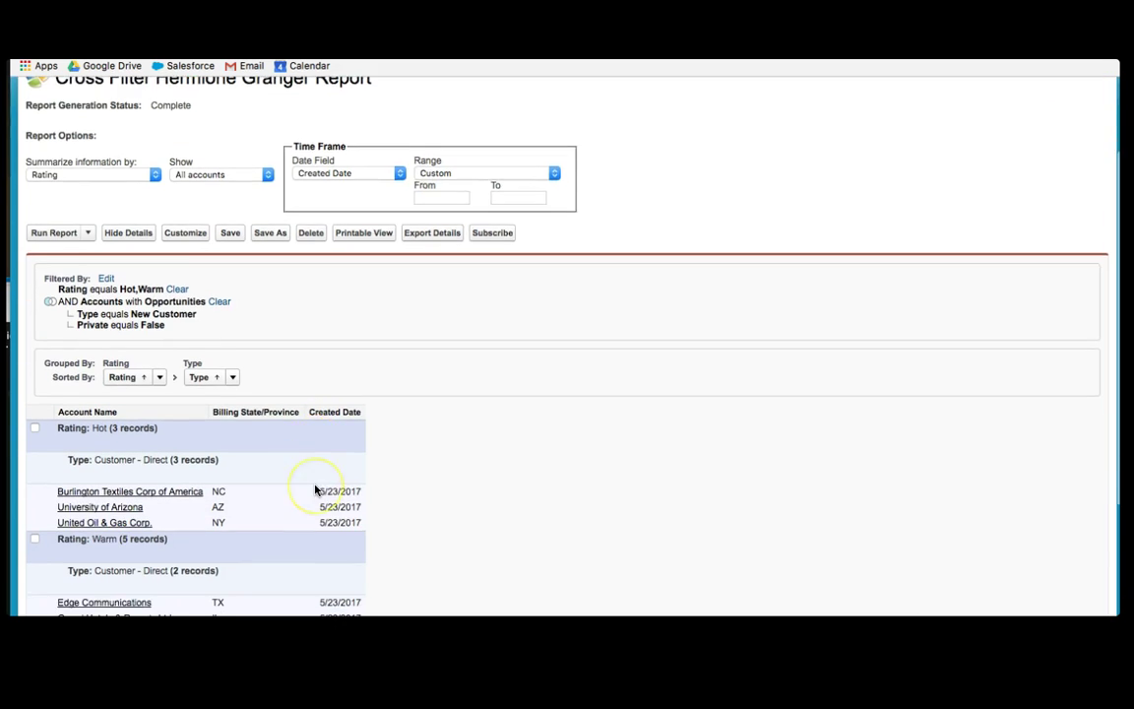
scroll(315, 489, "down", 3)
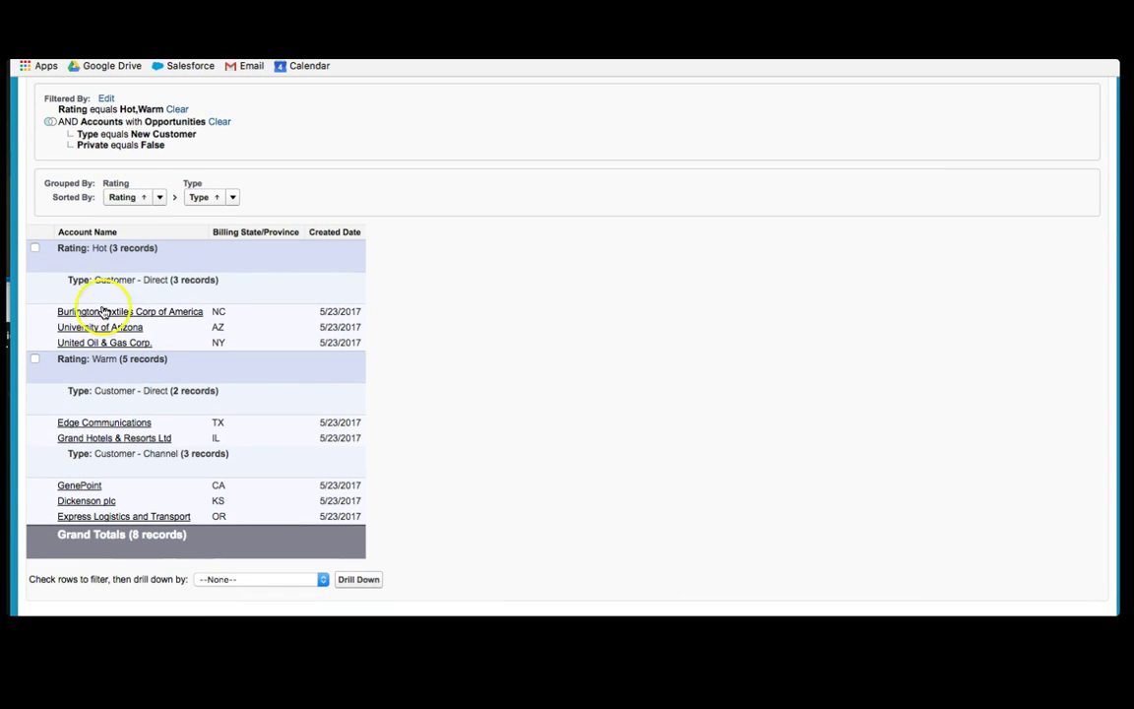
scroll(412, 298, "up", 3)
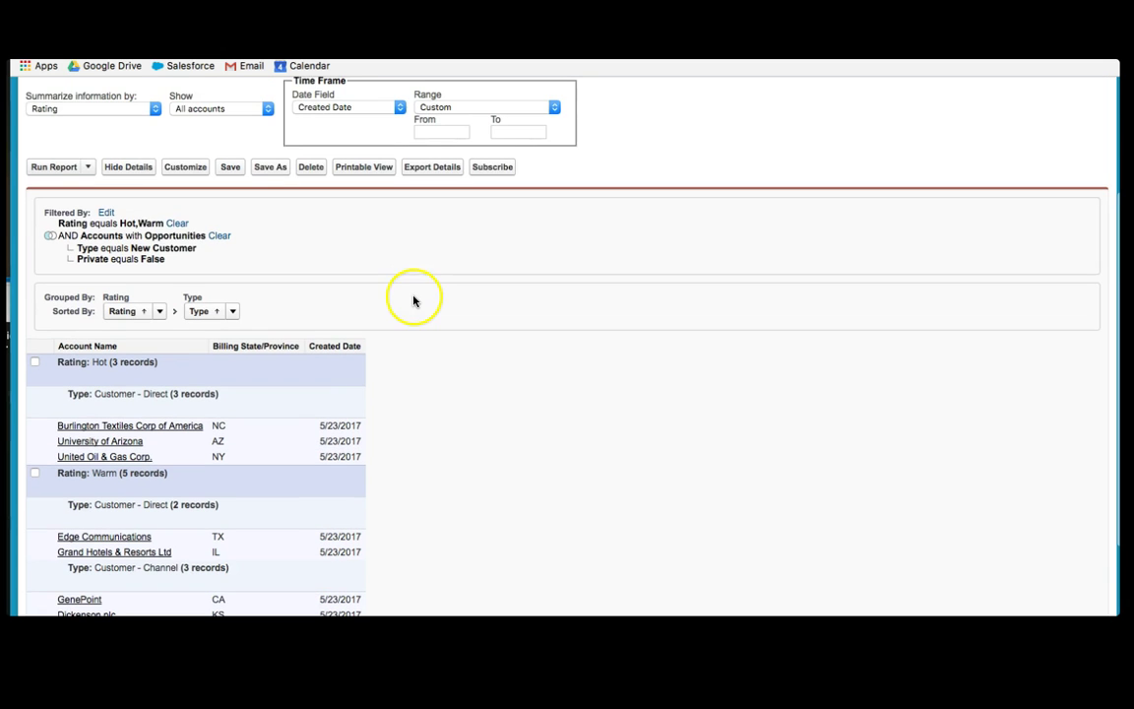
Hide the report's record details, leaving the grouped summary, and save the report with a return to its results
left_click(134, 168)
scroll(309, 484, "down", 5)
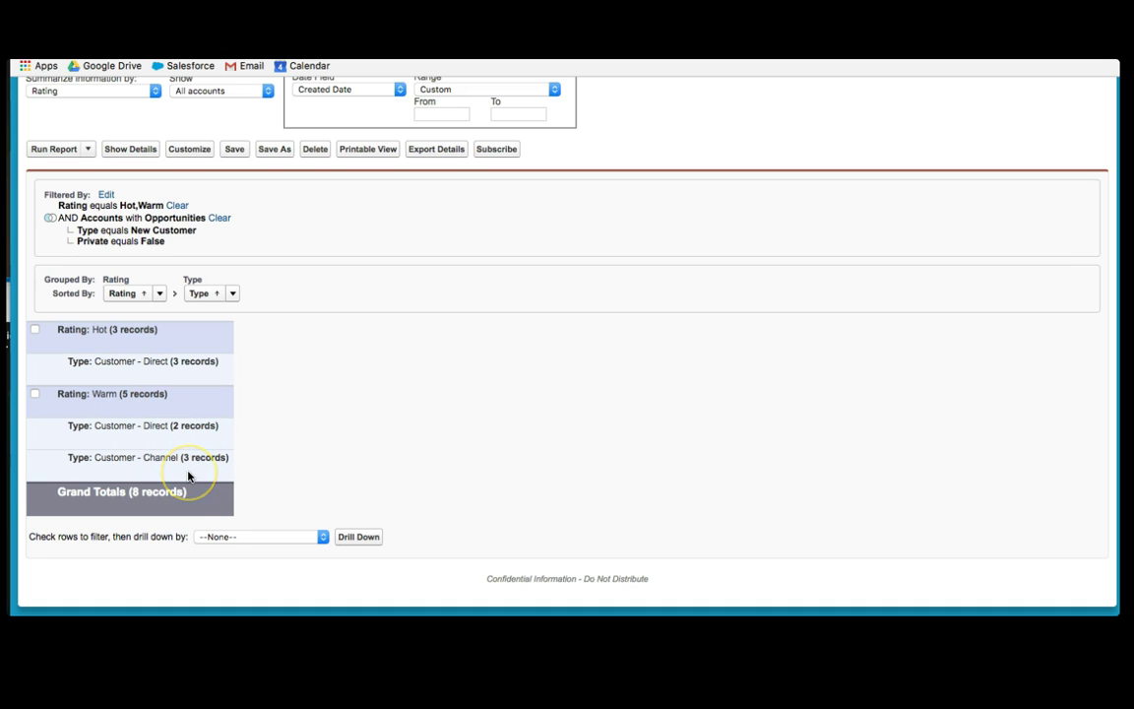
scroll(188, 477, "up", 5)
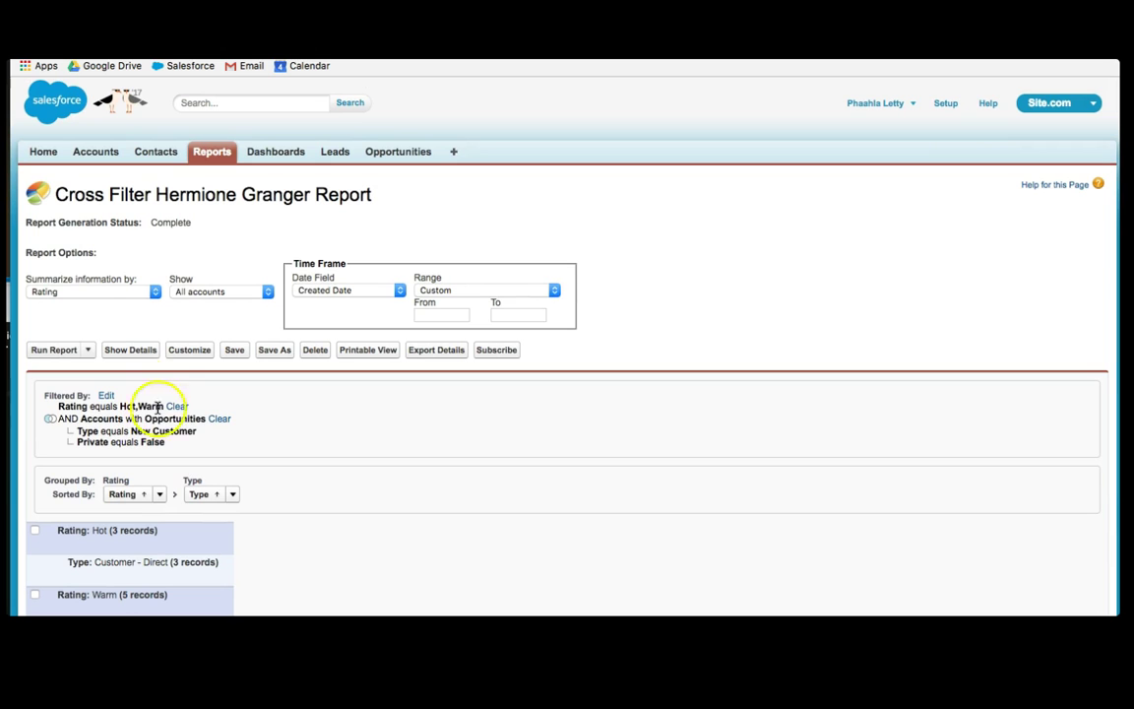
left_click(235, 355)
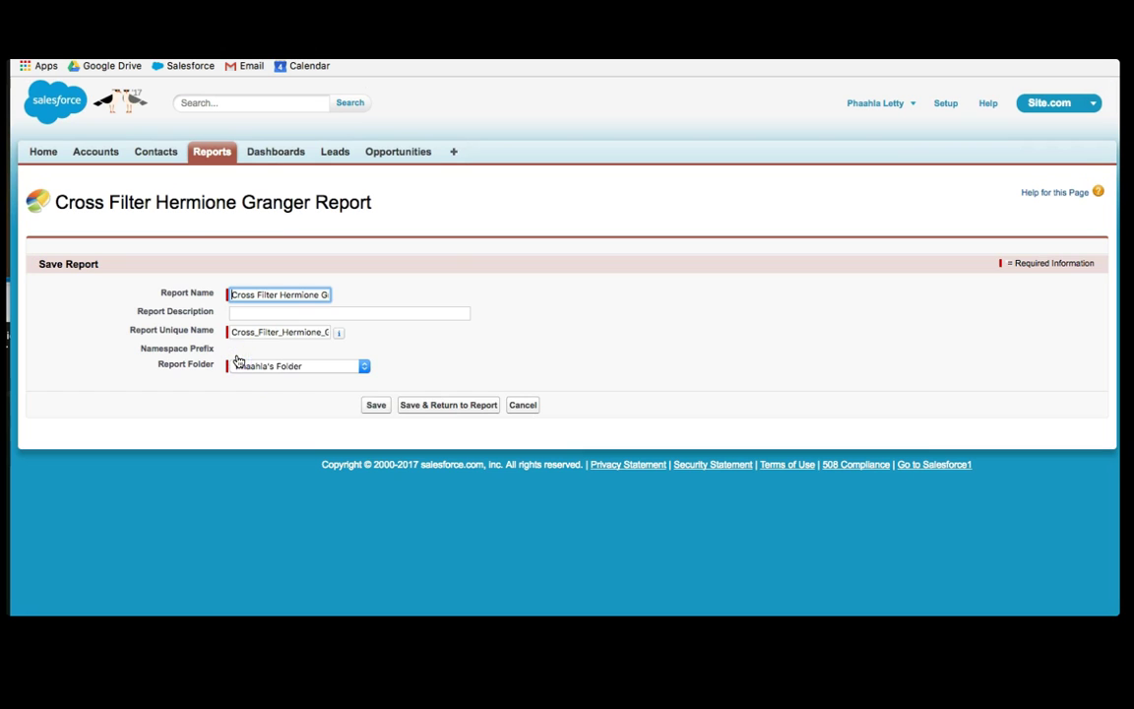
left_click(426, 406)
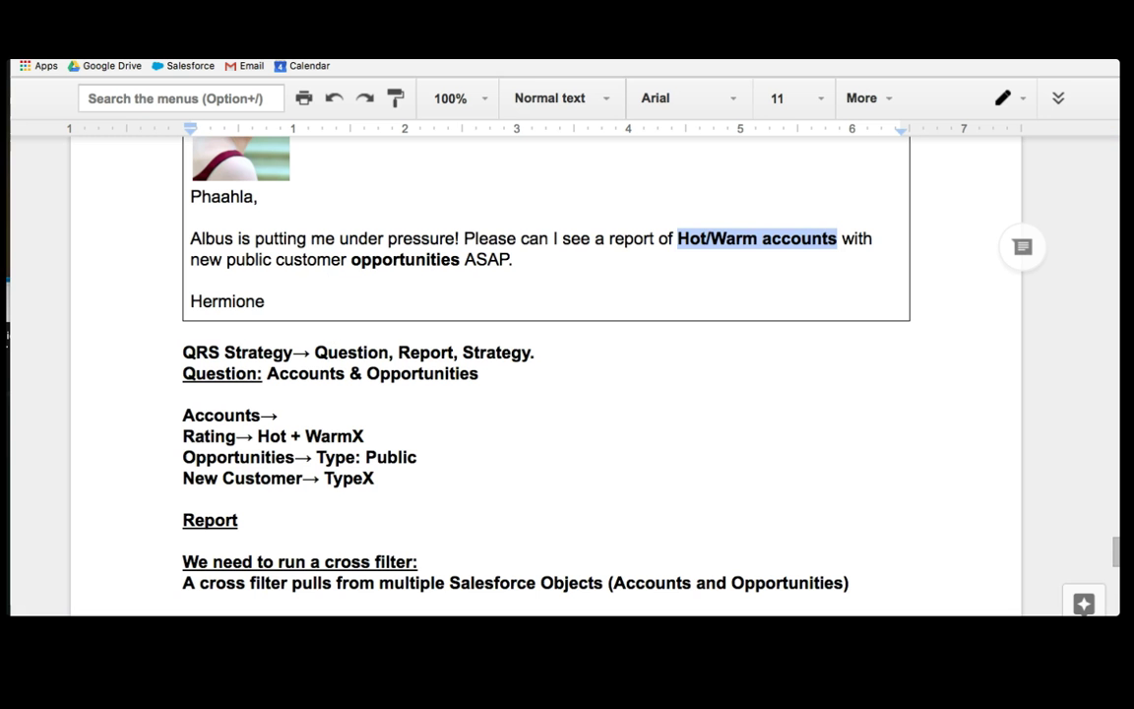
Write a reply below the cross filter notes in the request document, greeting the requester and adding "Here is the report."
scroll(532, 460, "down", 1)
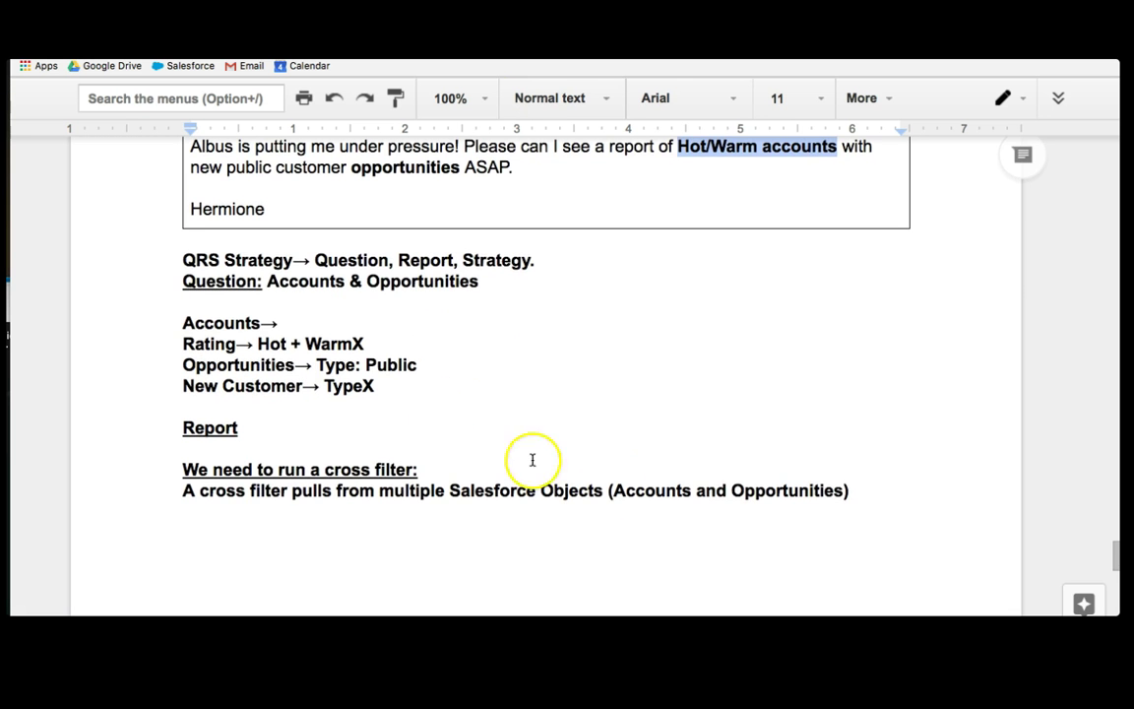
left_click(866, 491)
key("Return")
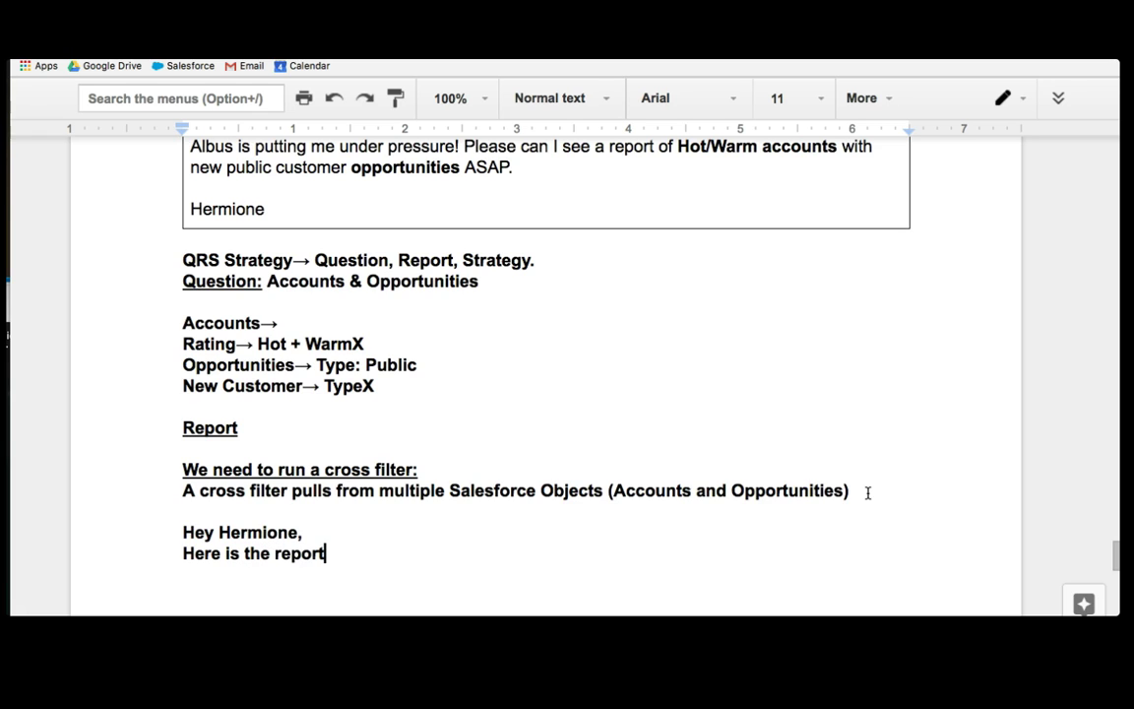
type(".")
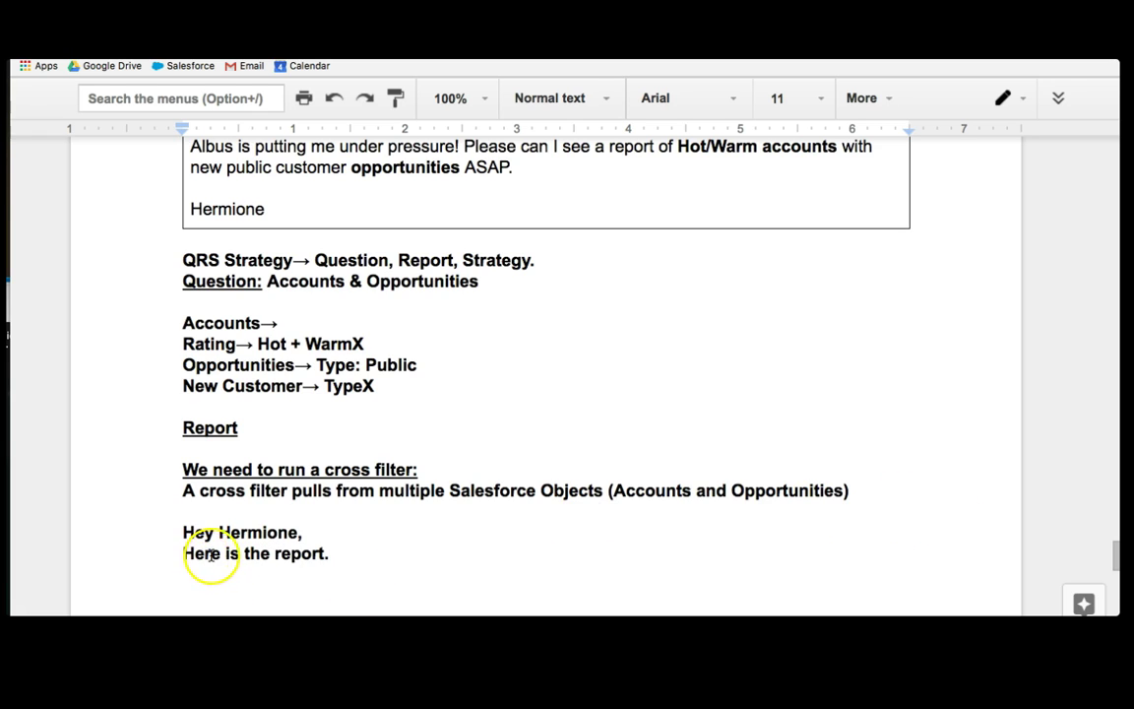
double_click(292, 553)
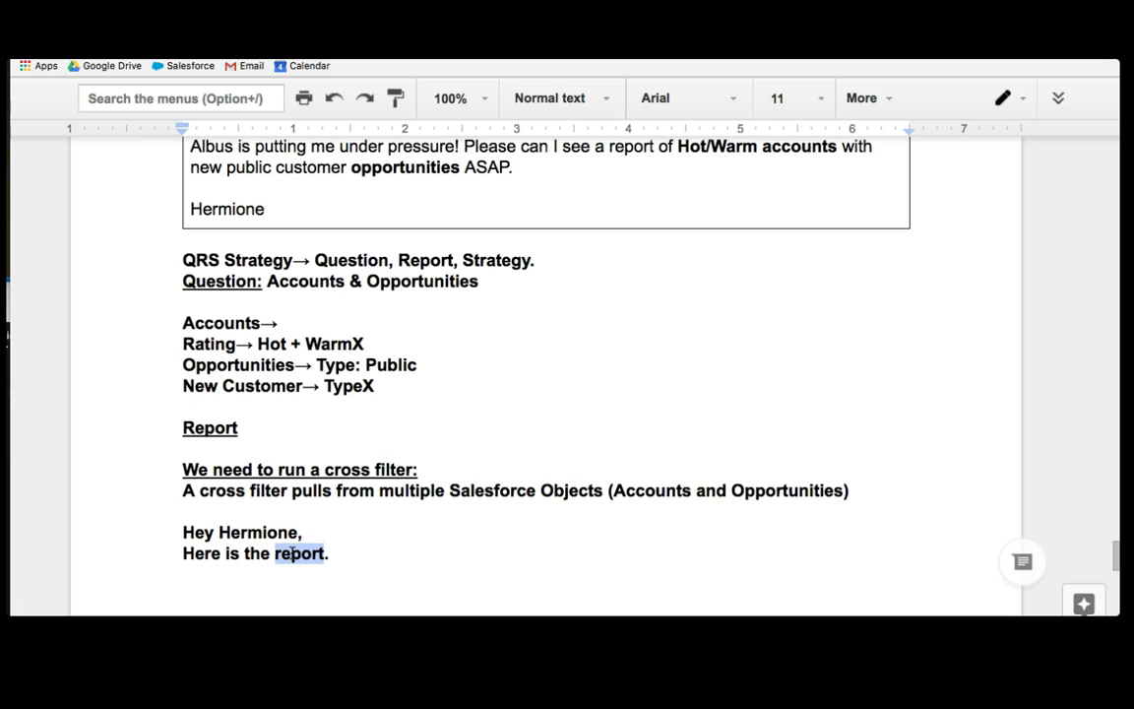
key("super+k")
type("https://na50.salesforce.com/00O6A00000394ac")
key("Return")
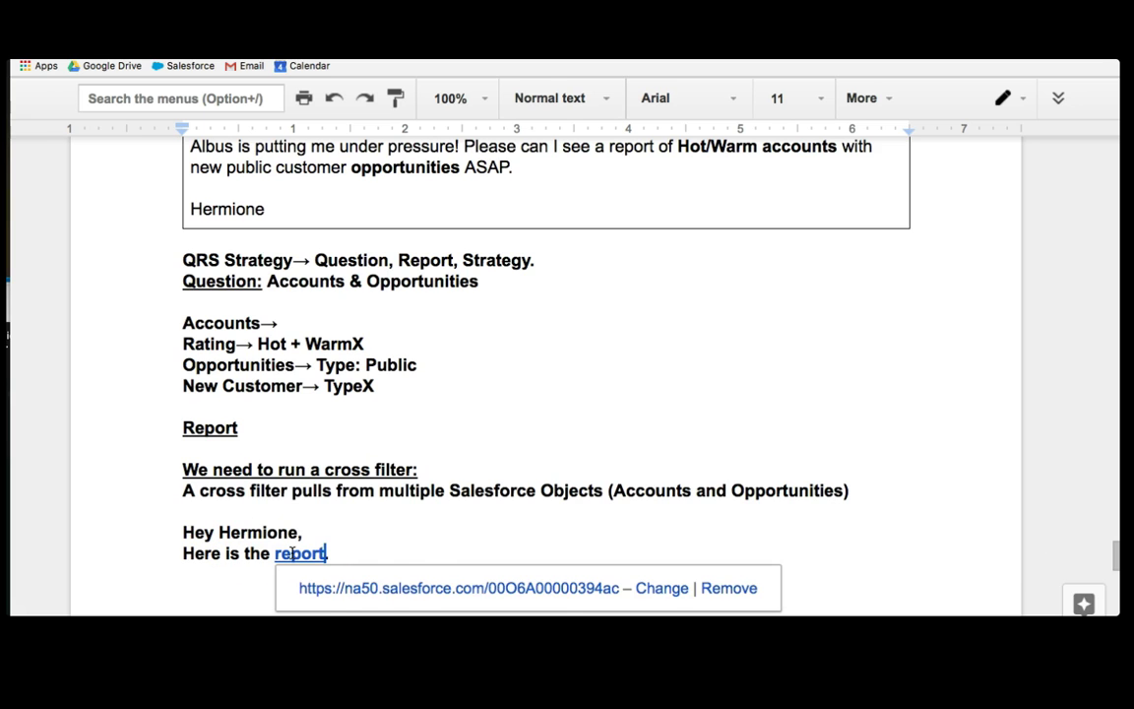
Finish the reply with a sentence sending greetings to a mutual acquaintance, the closing "Have a magic day," and the sender's initial
left_click(368, 553)
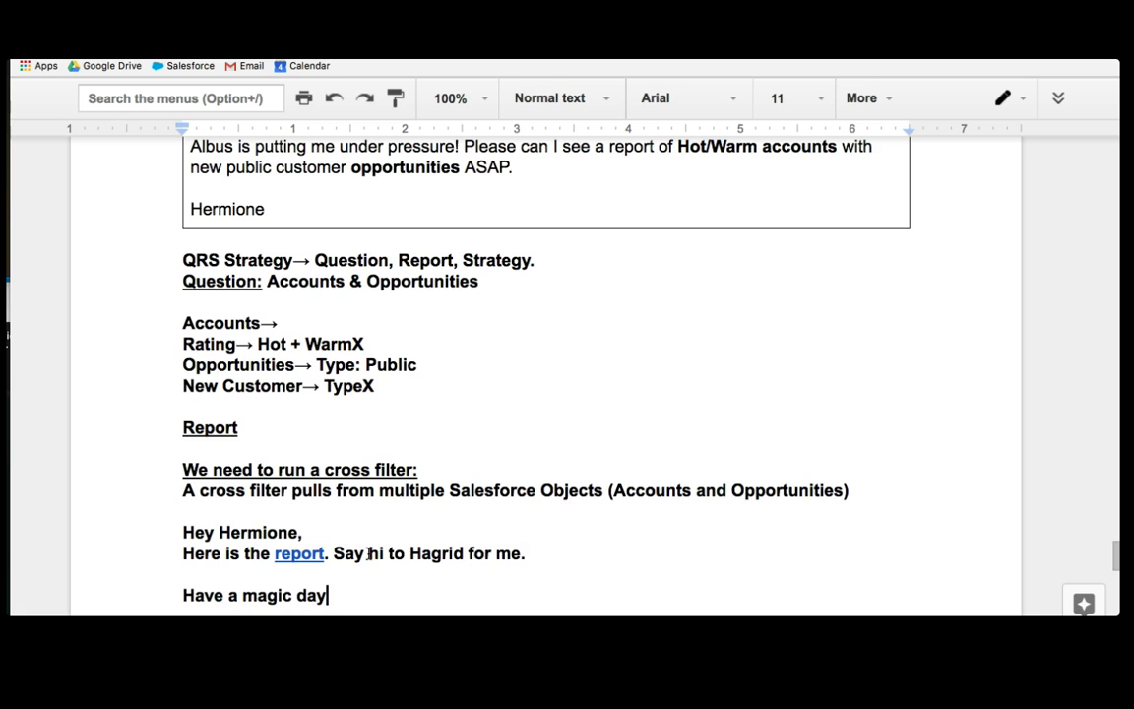
key("Return")
type("P")
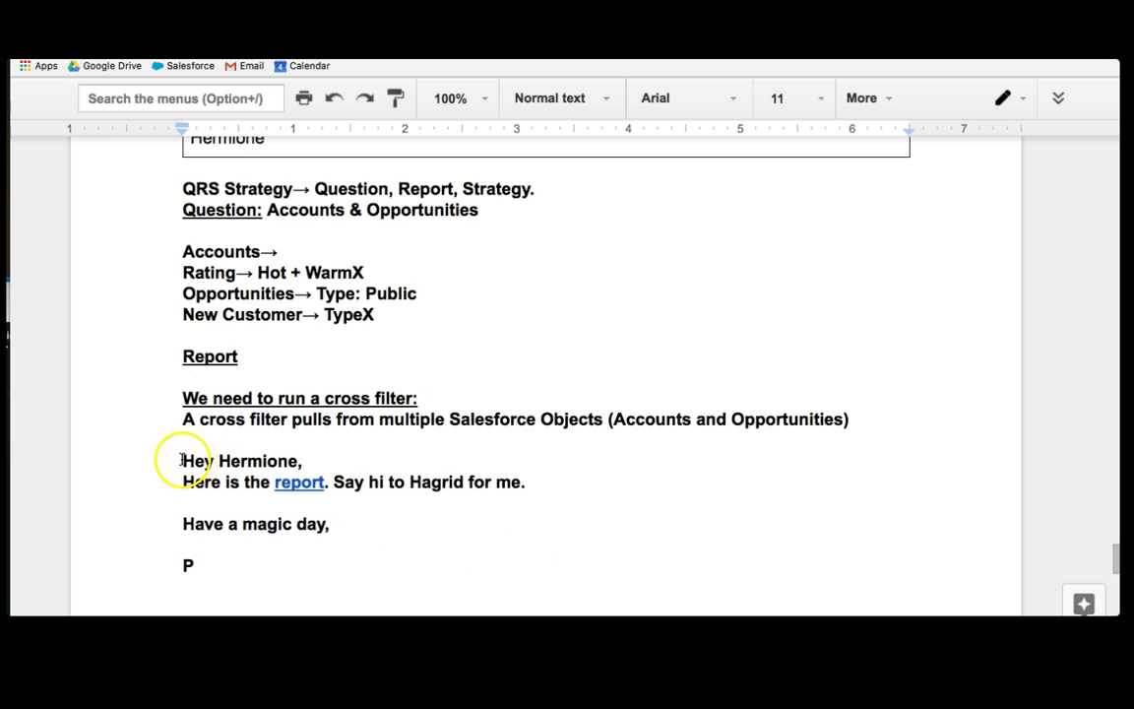
Select the complete reply and review it against the original request message above
left_click_drag(179, 461, 368, 562)
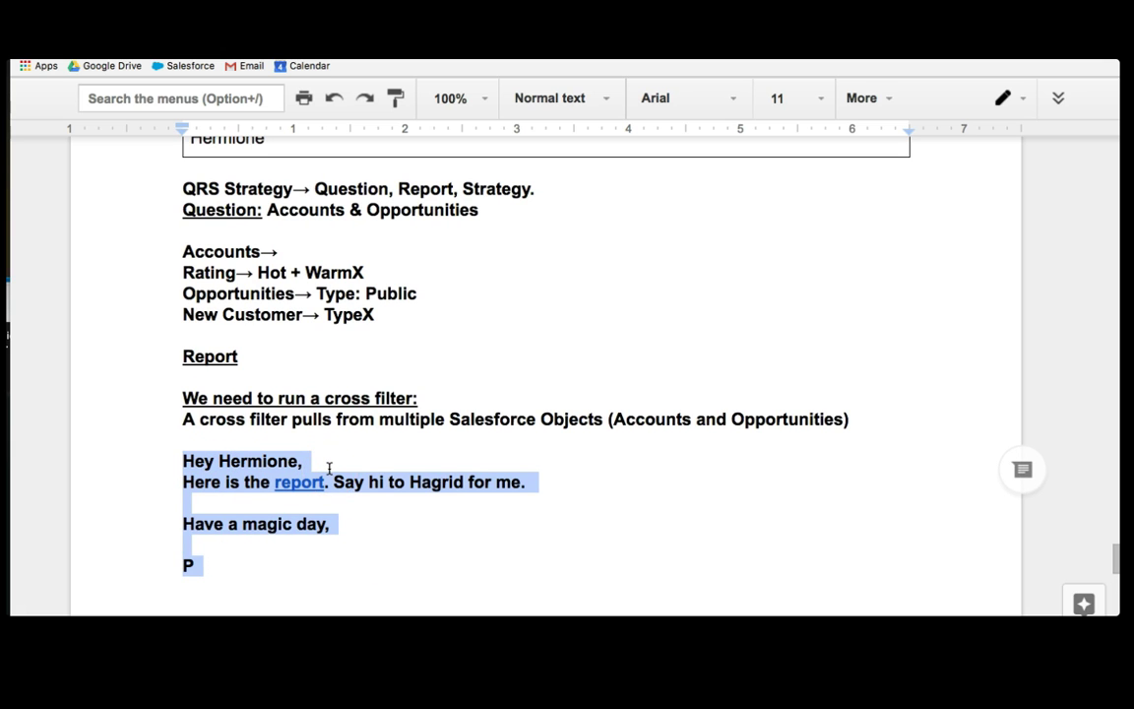
scroll(328, 467, "up", 5)
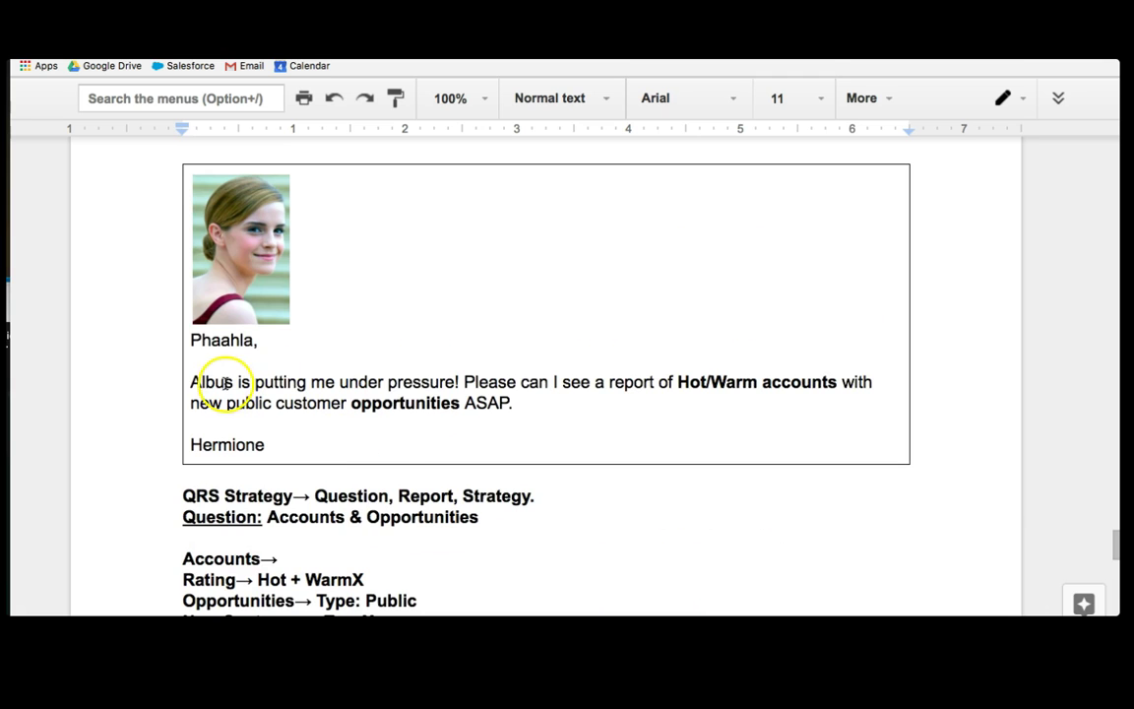
scroll(541, 537, "down", 6)
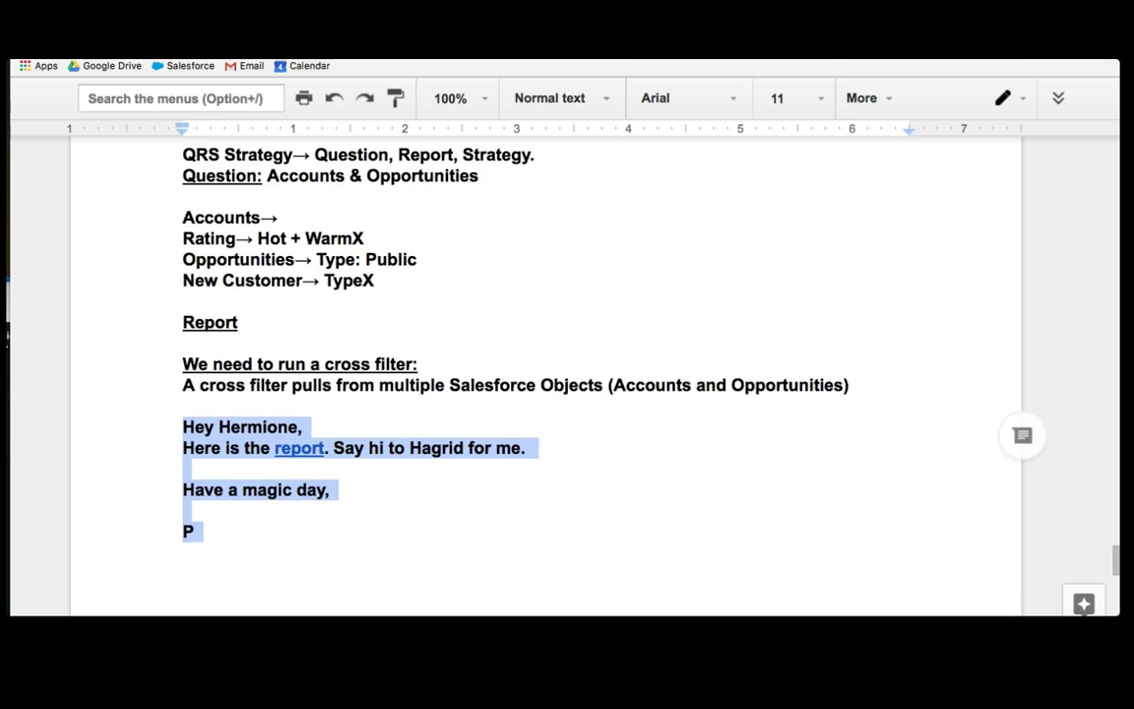
Switch to Salesforce, search the report folders for the one named after the account owner, and open it
key("ctrl+Tab")
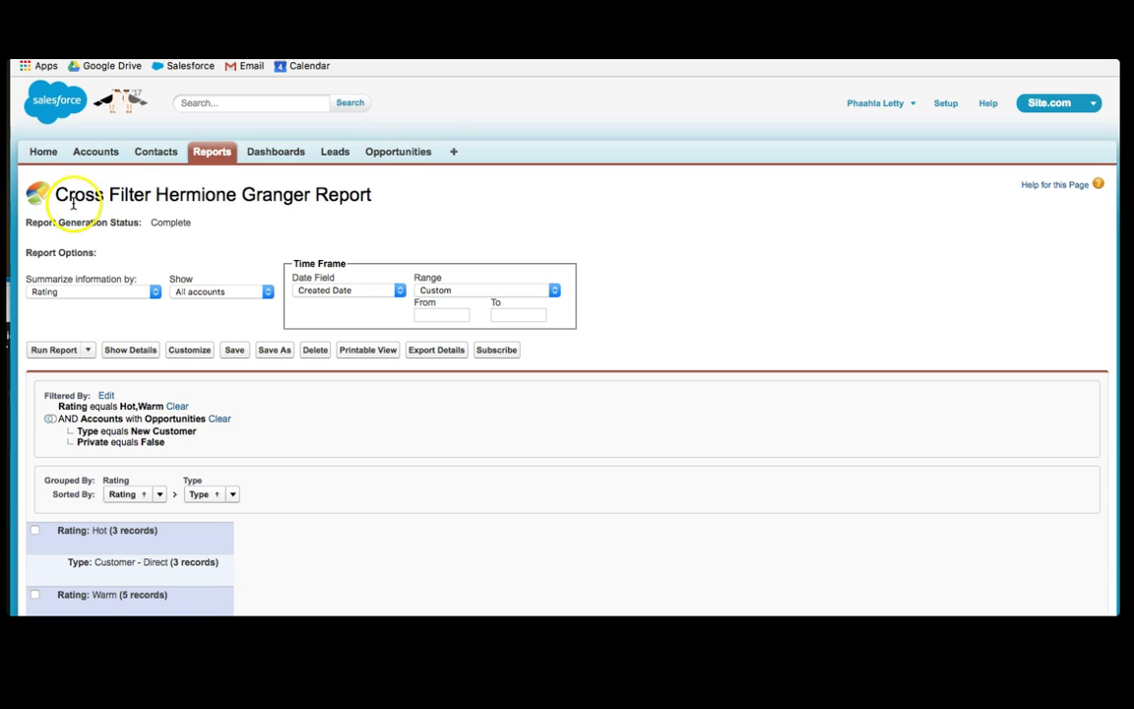
left_click(200, 150)
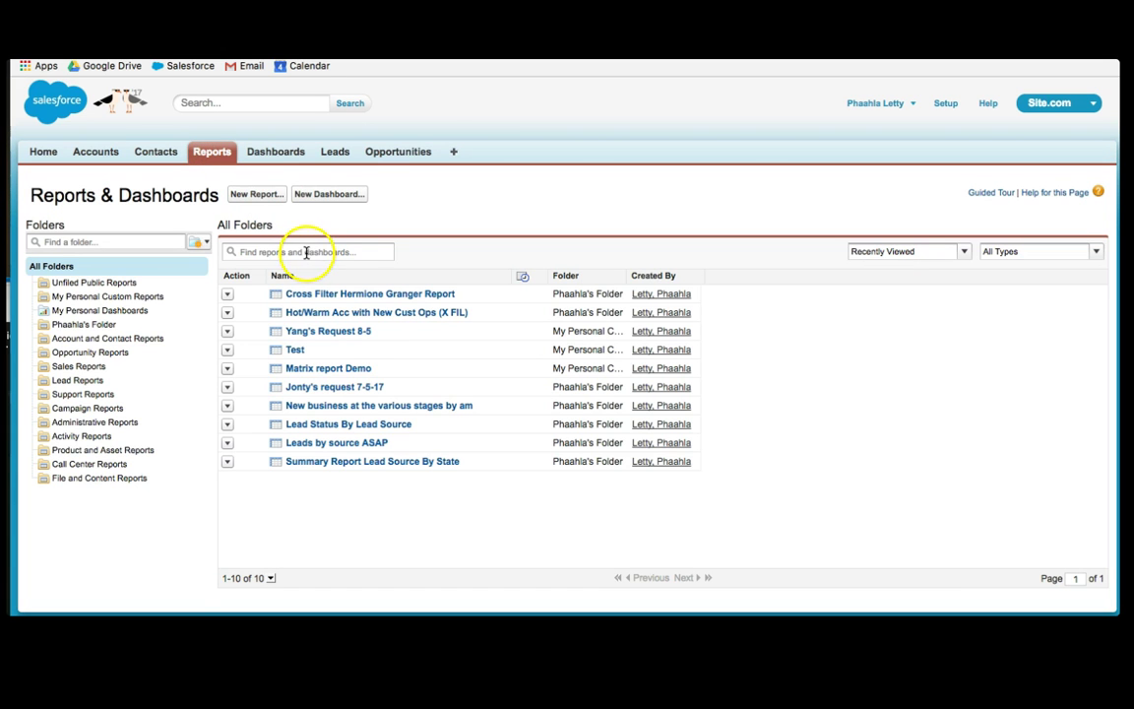
left_click(306, 252)
left_click(128, 243)
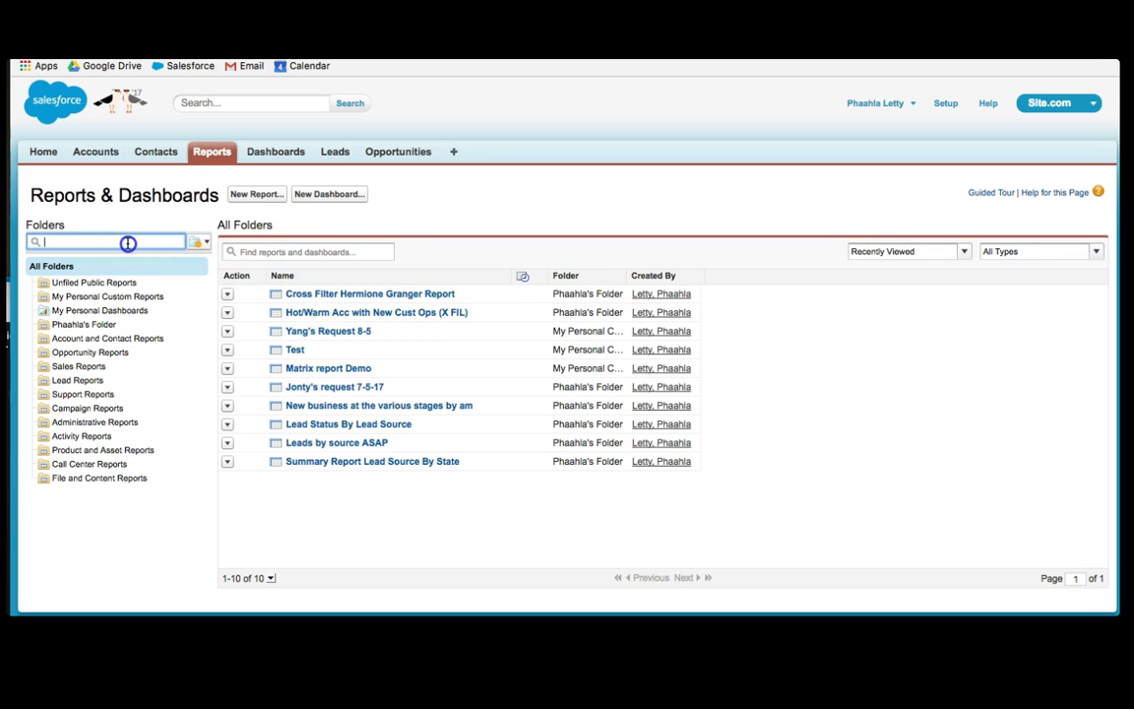
type("phaa")
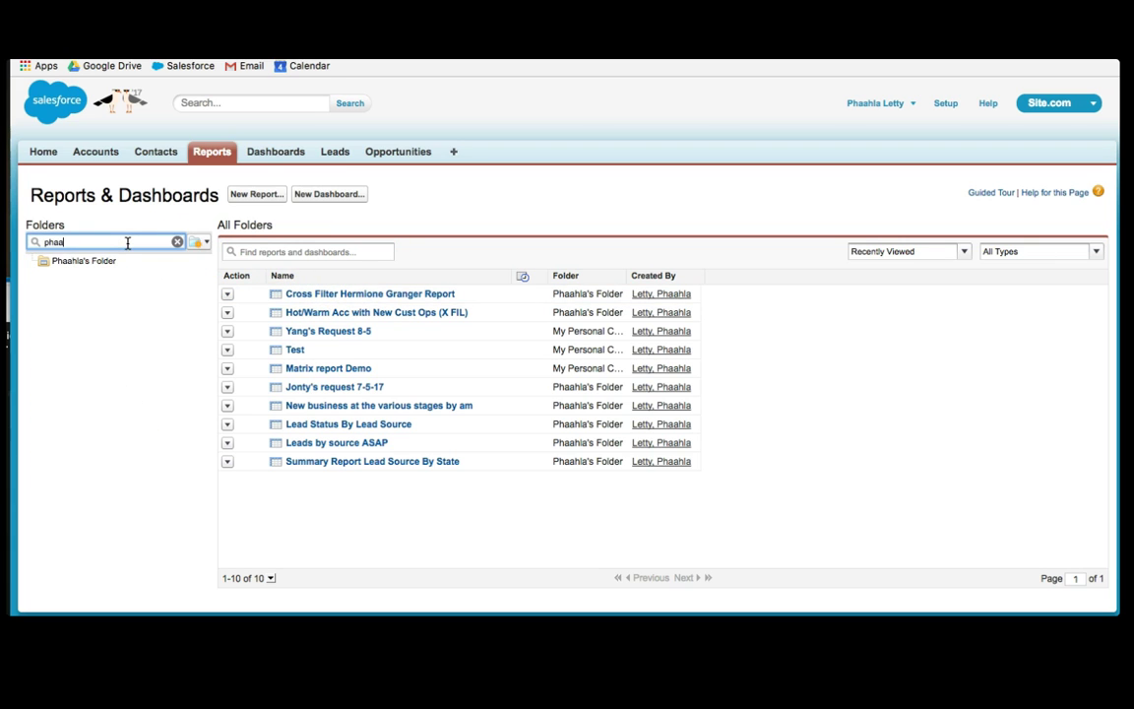
left_click(85, 262)
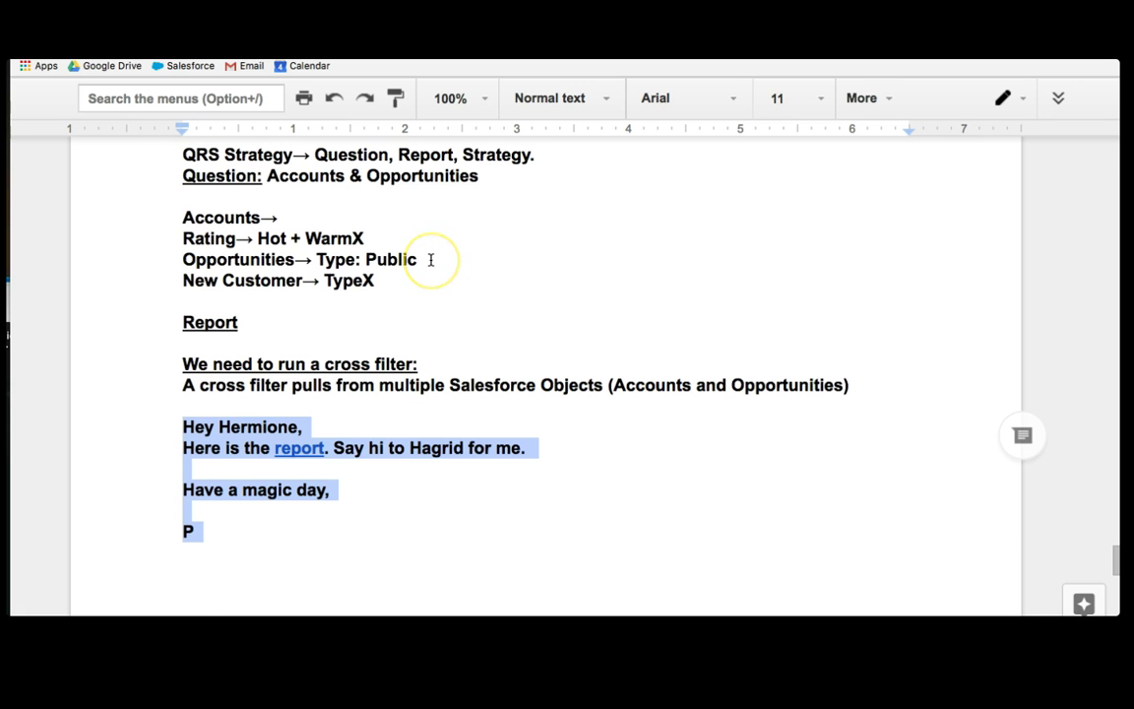
scroll(430, 259, "up", 2)
scroll(431, 259, "down", 1)
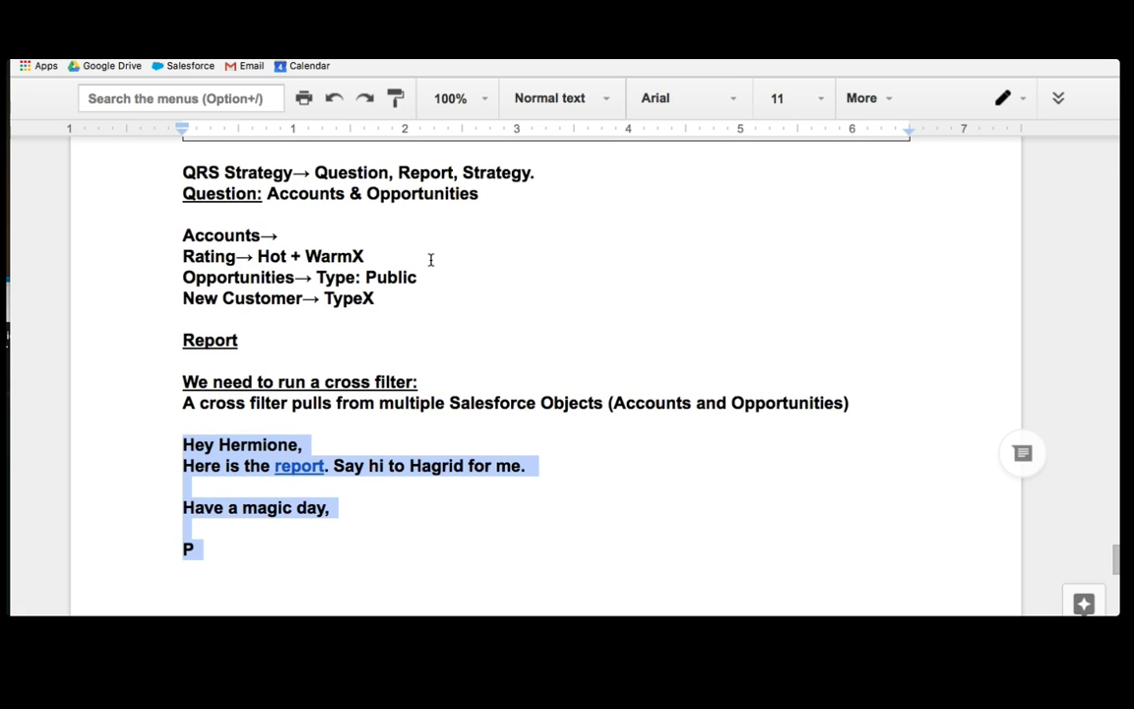